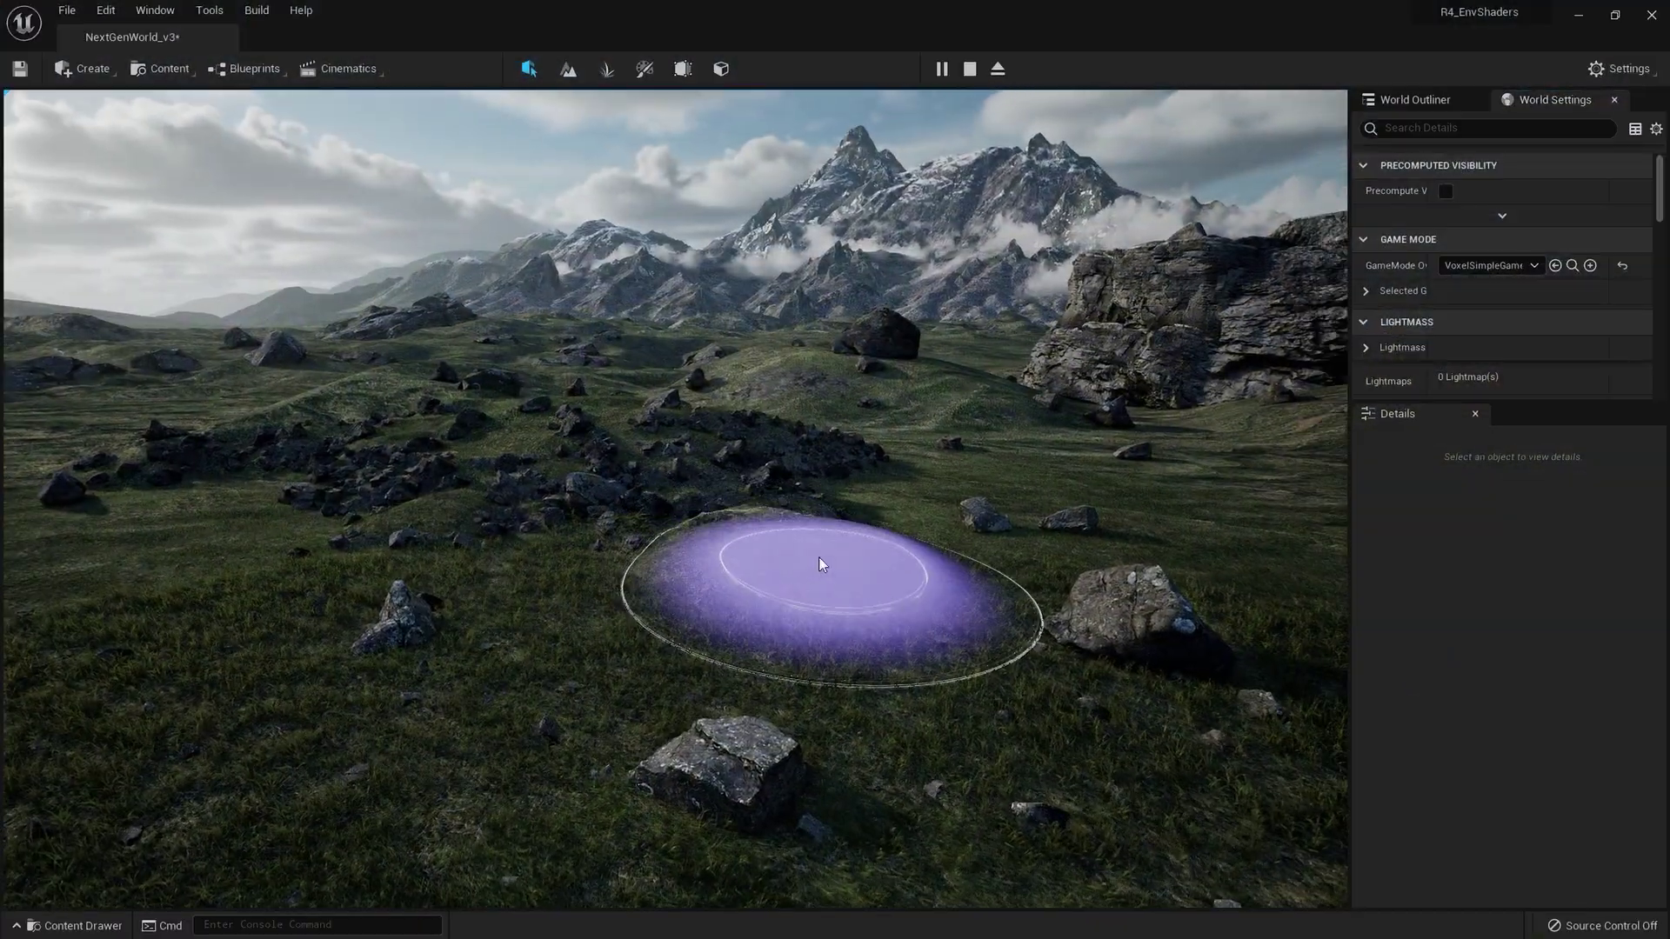
Raise a few rounded mounds in the open grass in front of the scree with the terrain sculpting brush.
click(818, 558)
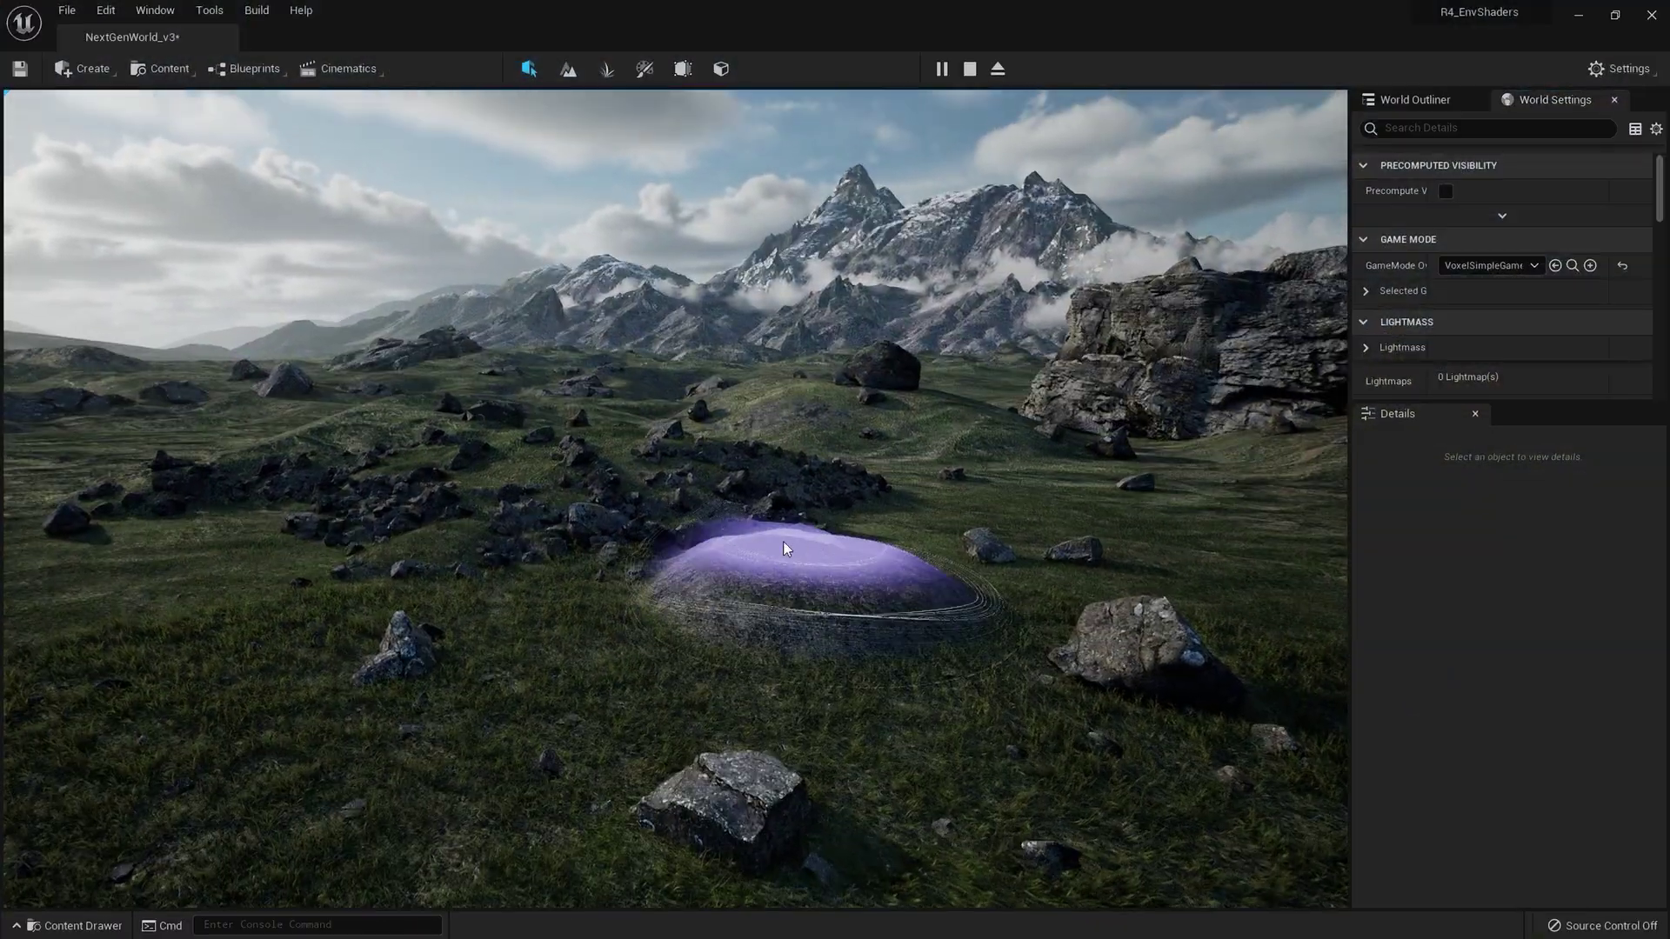
click(775, 544)
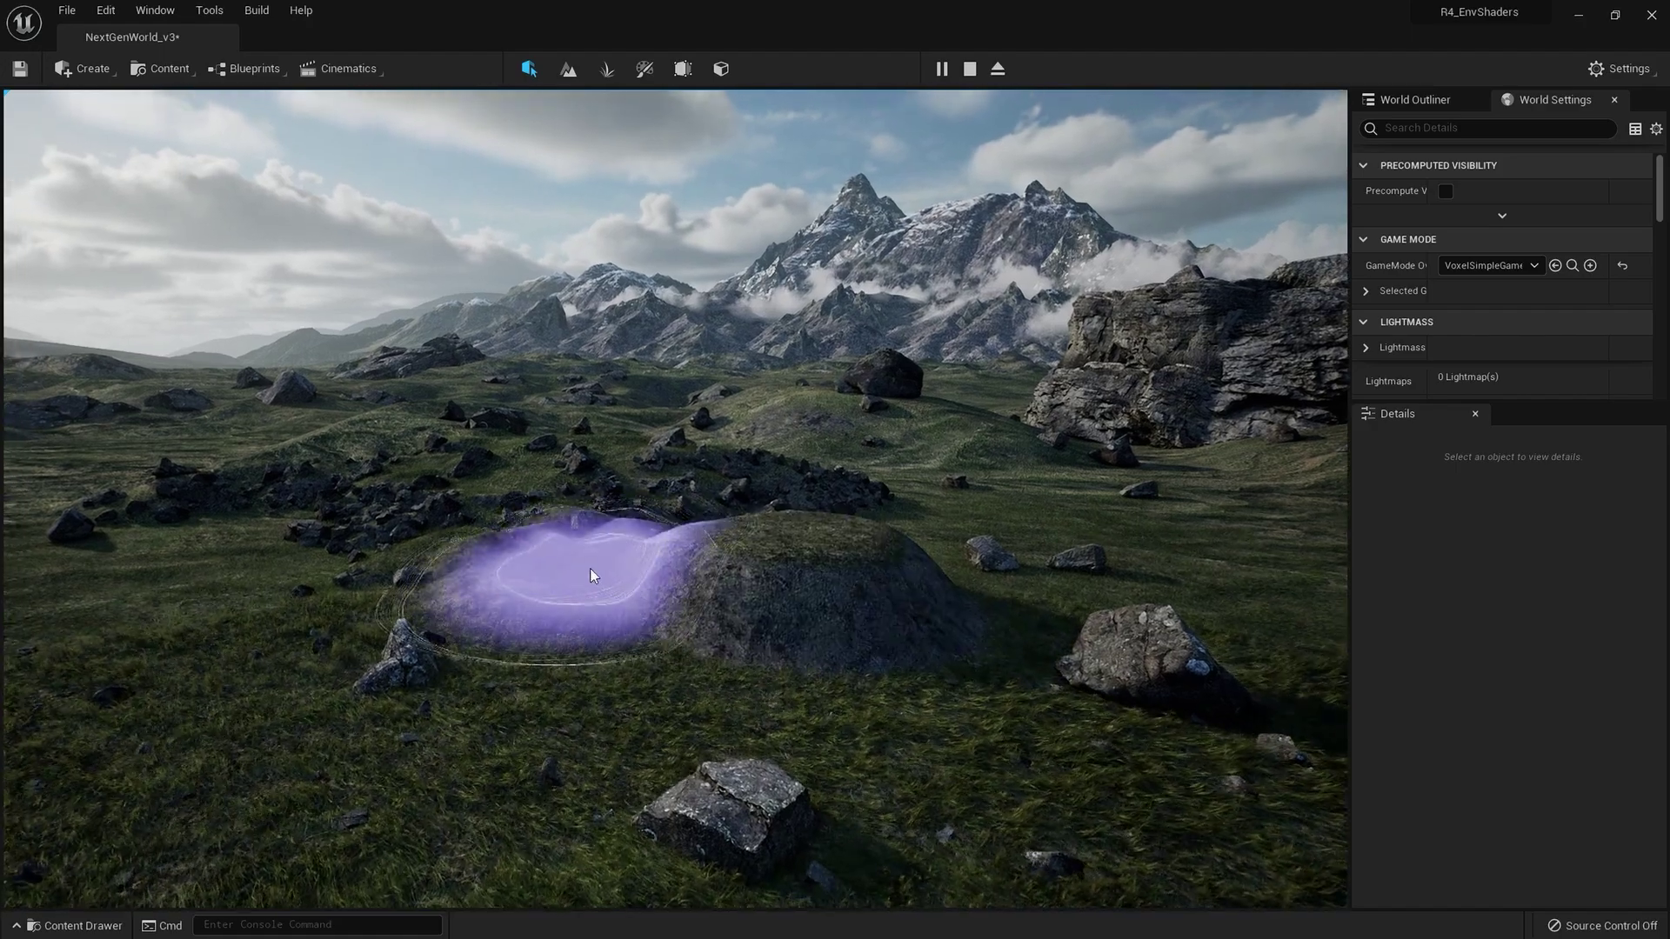
click(590, 567)
click(838, 502)
drag(853, 477, 894, 458)
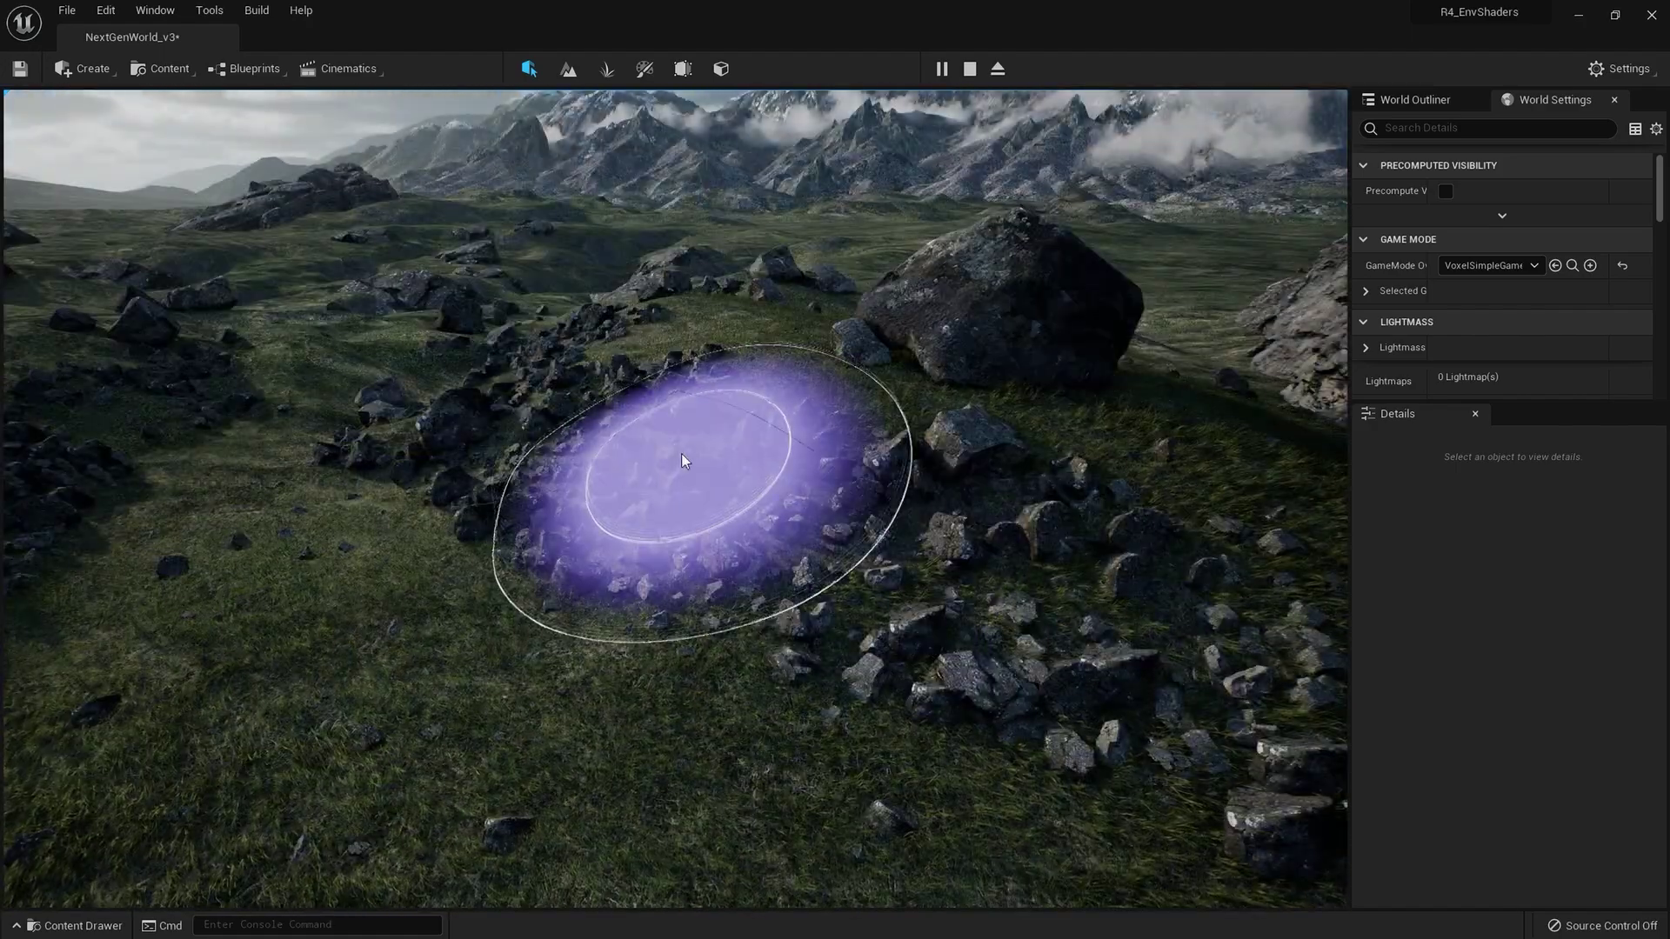
Sculpt the rocky ground around the scree and large boulder, building it up into big bulging forms.
drag(670, 455, 904, 553)
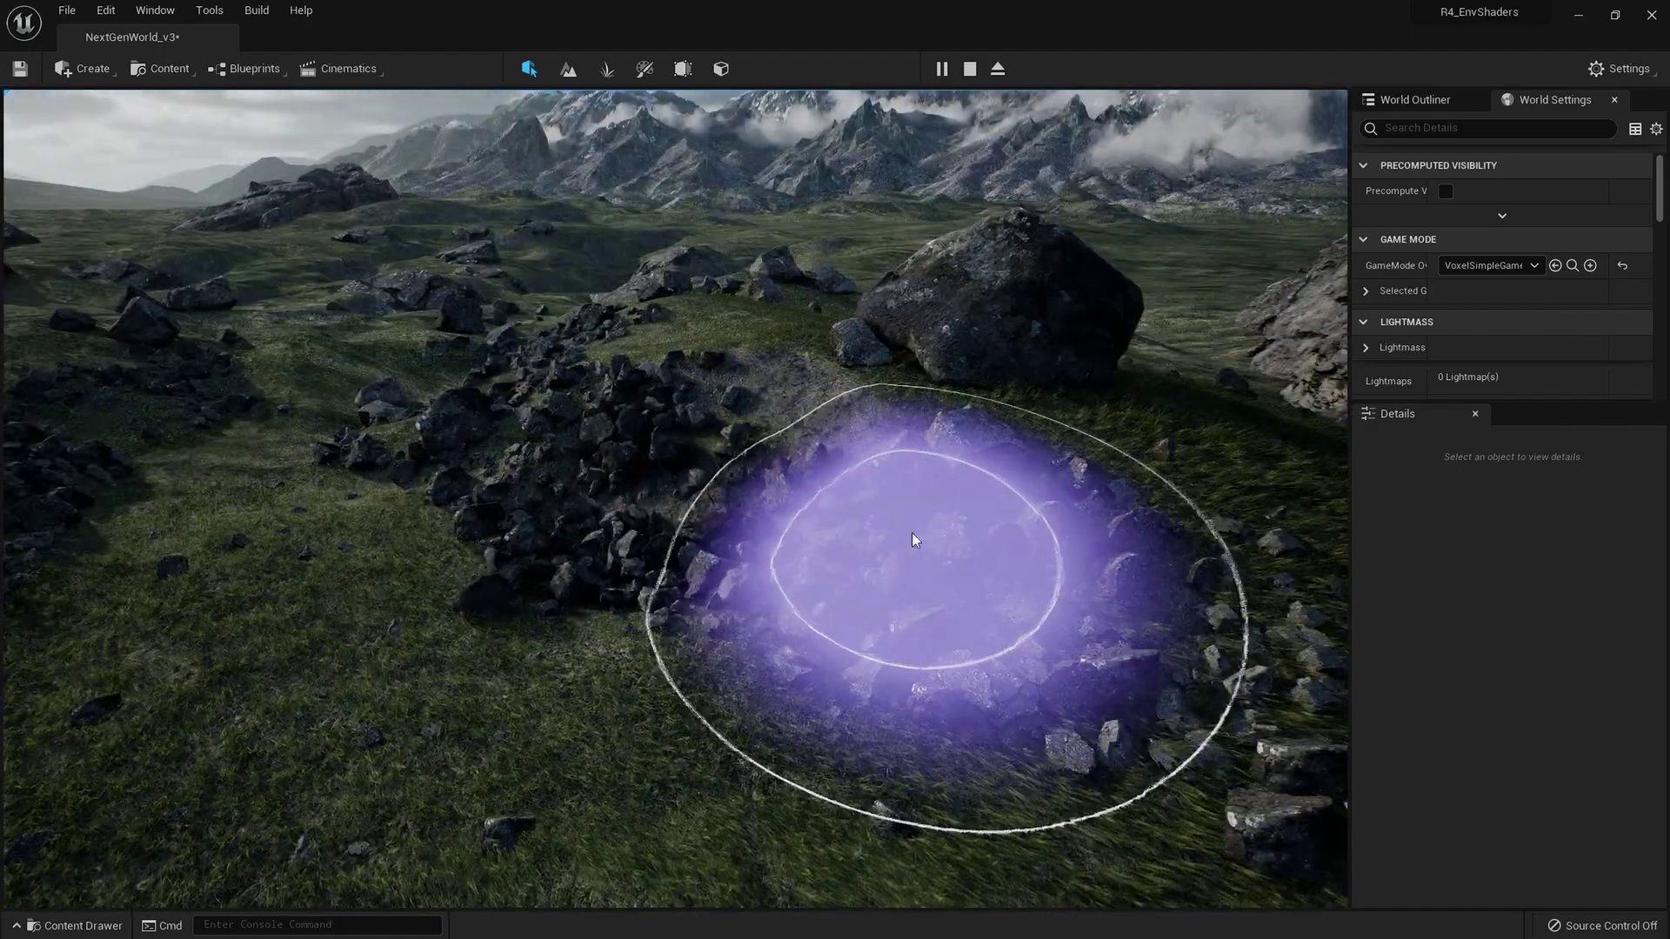
key(d)
mouse_move(694, 528)
mouse_down()
mouse_move(965, 566)
mouse_move(879, 519)
mouse_move(530, 455)
mouse_move(556, 432)
mouse_move(485, 399)
mouse_move(727, 503)
mouse_move(892, 484)
mouse_up()
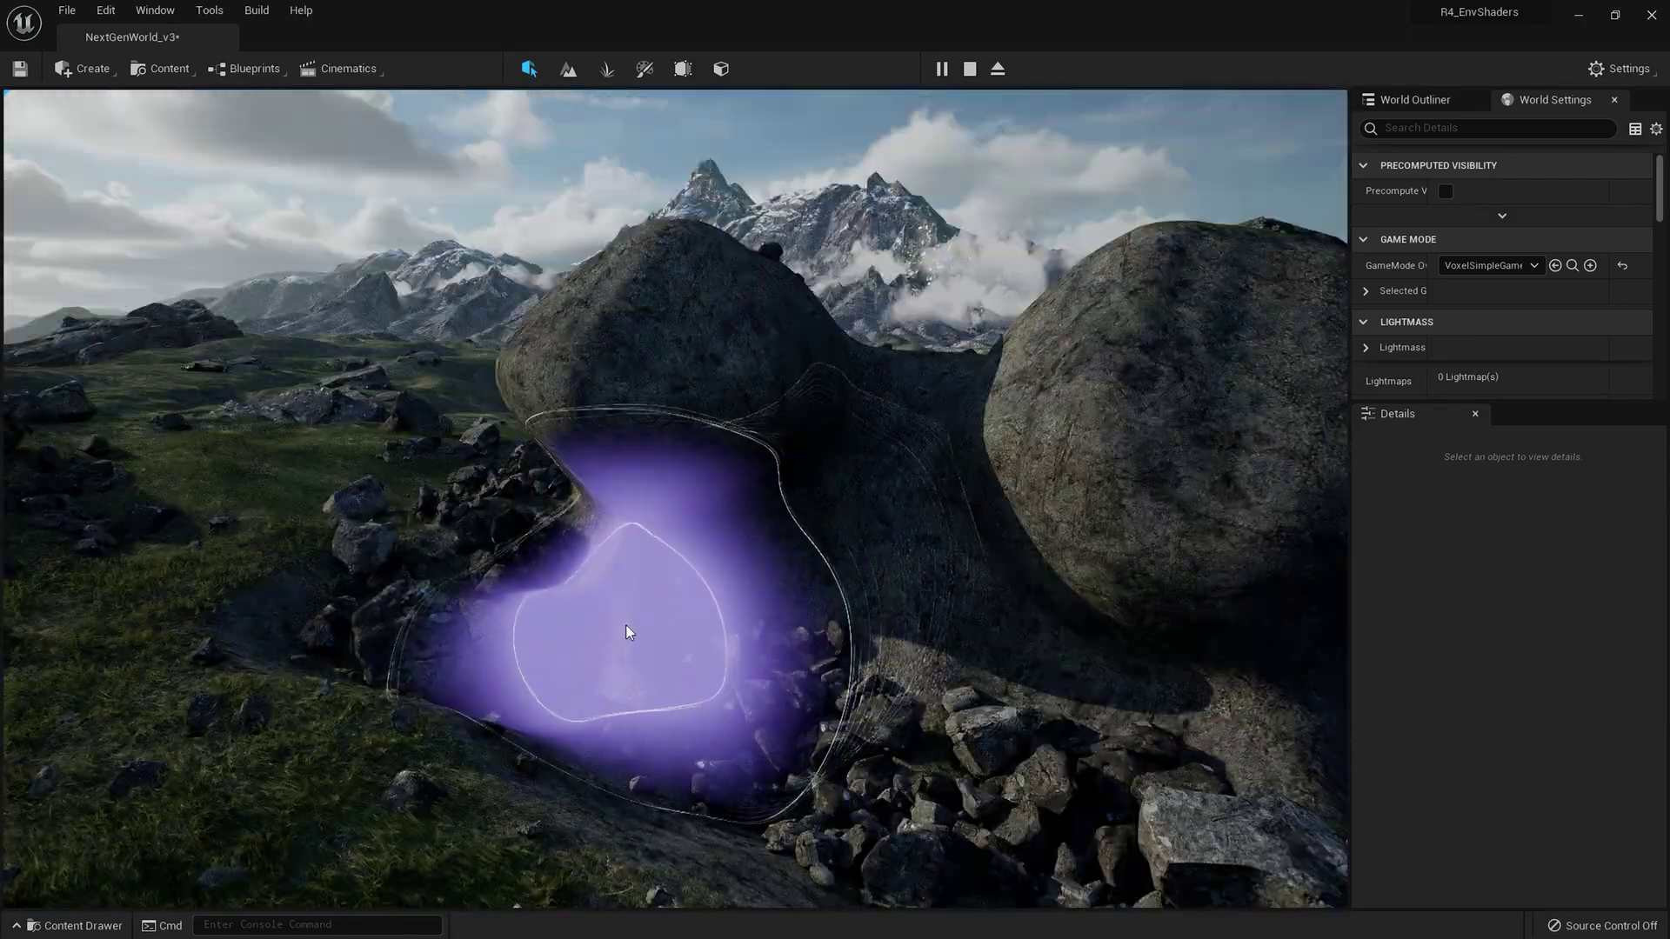
drag(625, 628, 451, 578)
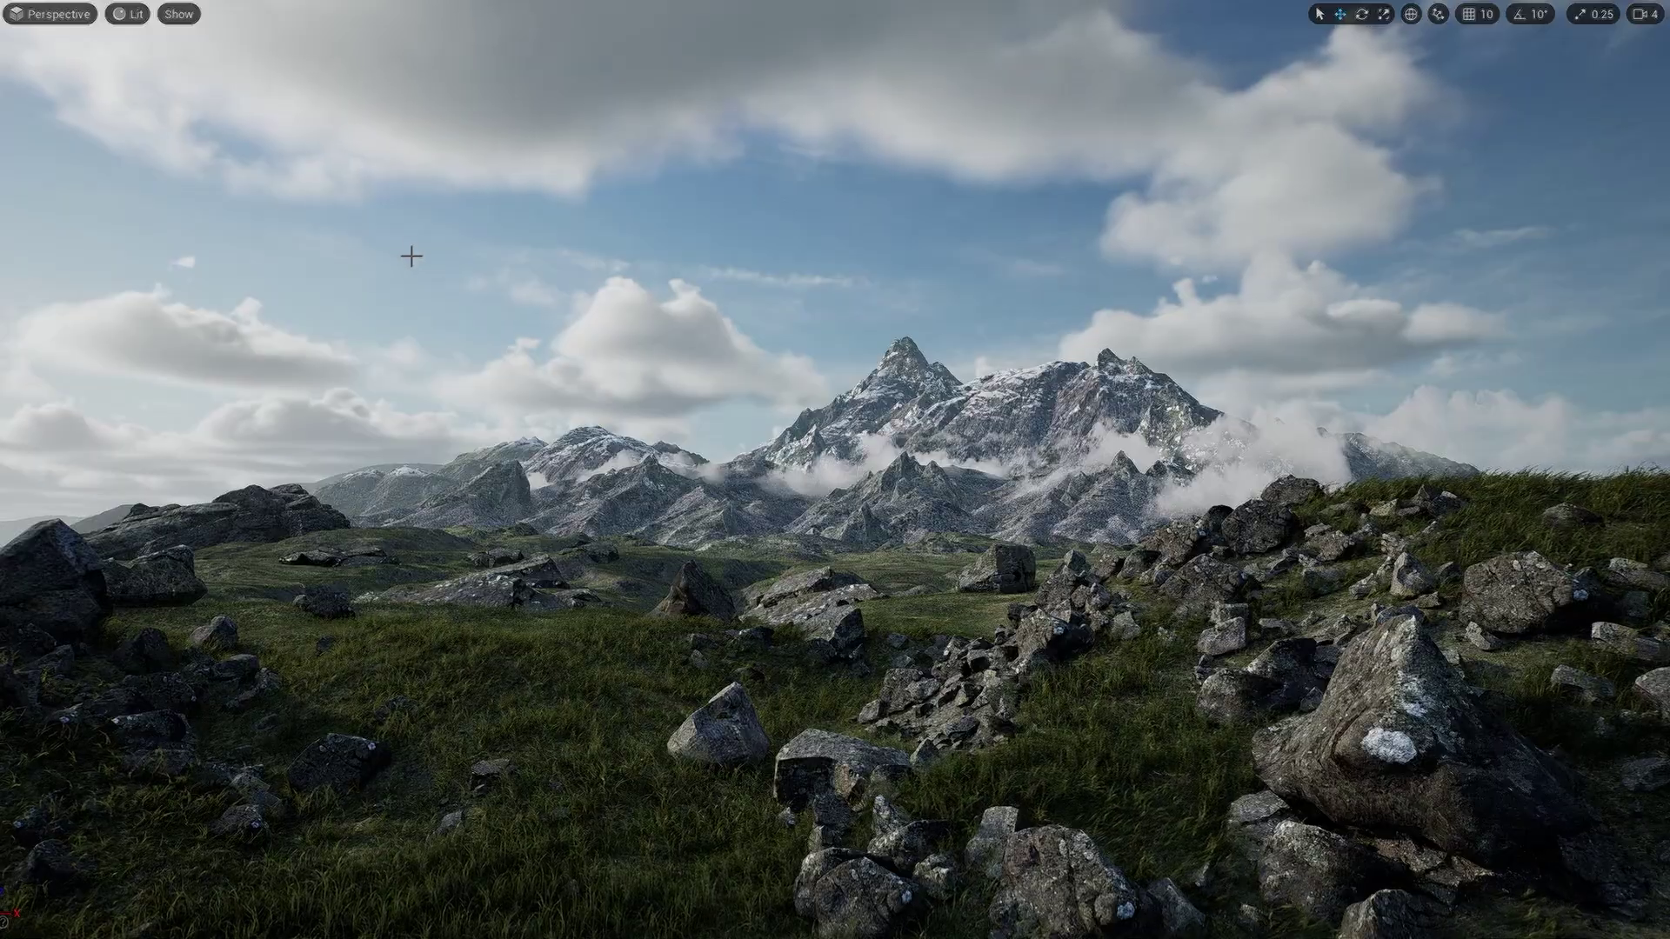
Examine the mountains and terrain in the Nanite Overview visualization from several viewpoints and return the viewport to Lit.
click(131, 14)
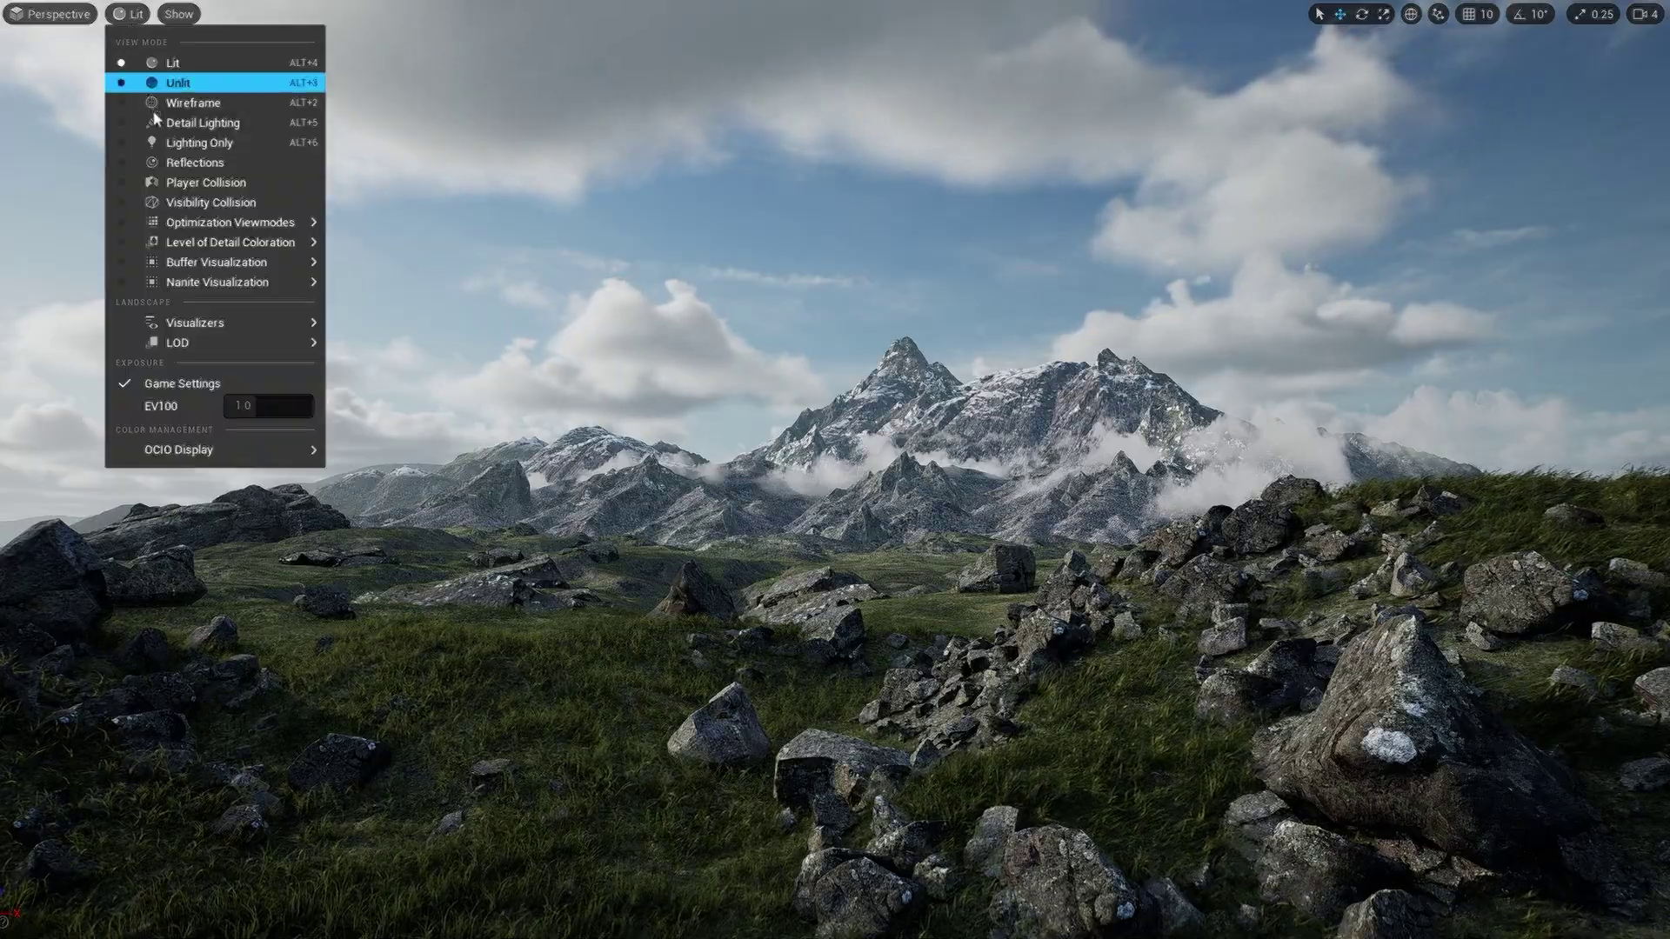
mouse_move(209, 290)
click(379, 310)
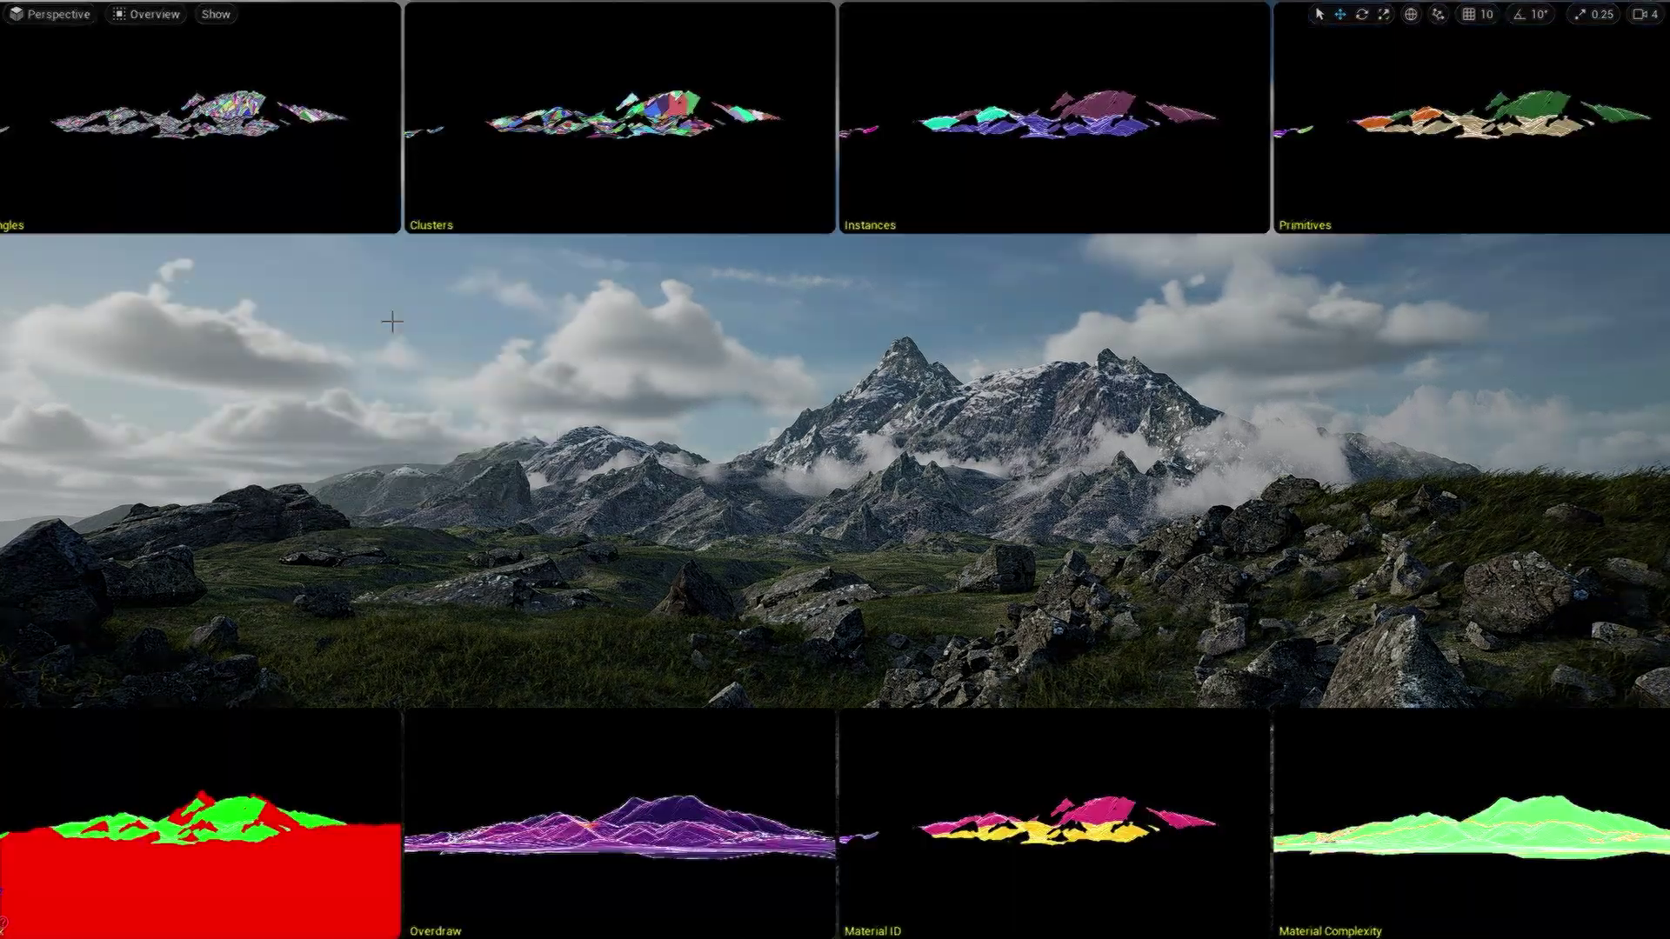
key(w)
right_drag(519, 414, 598, 427)
key(a)
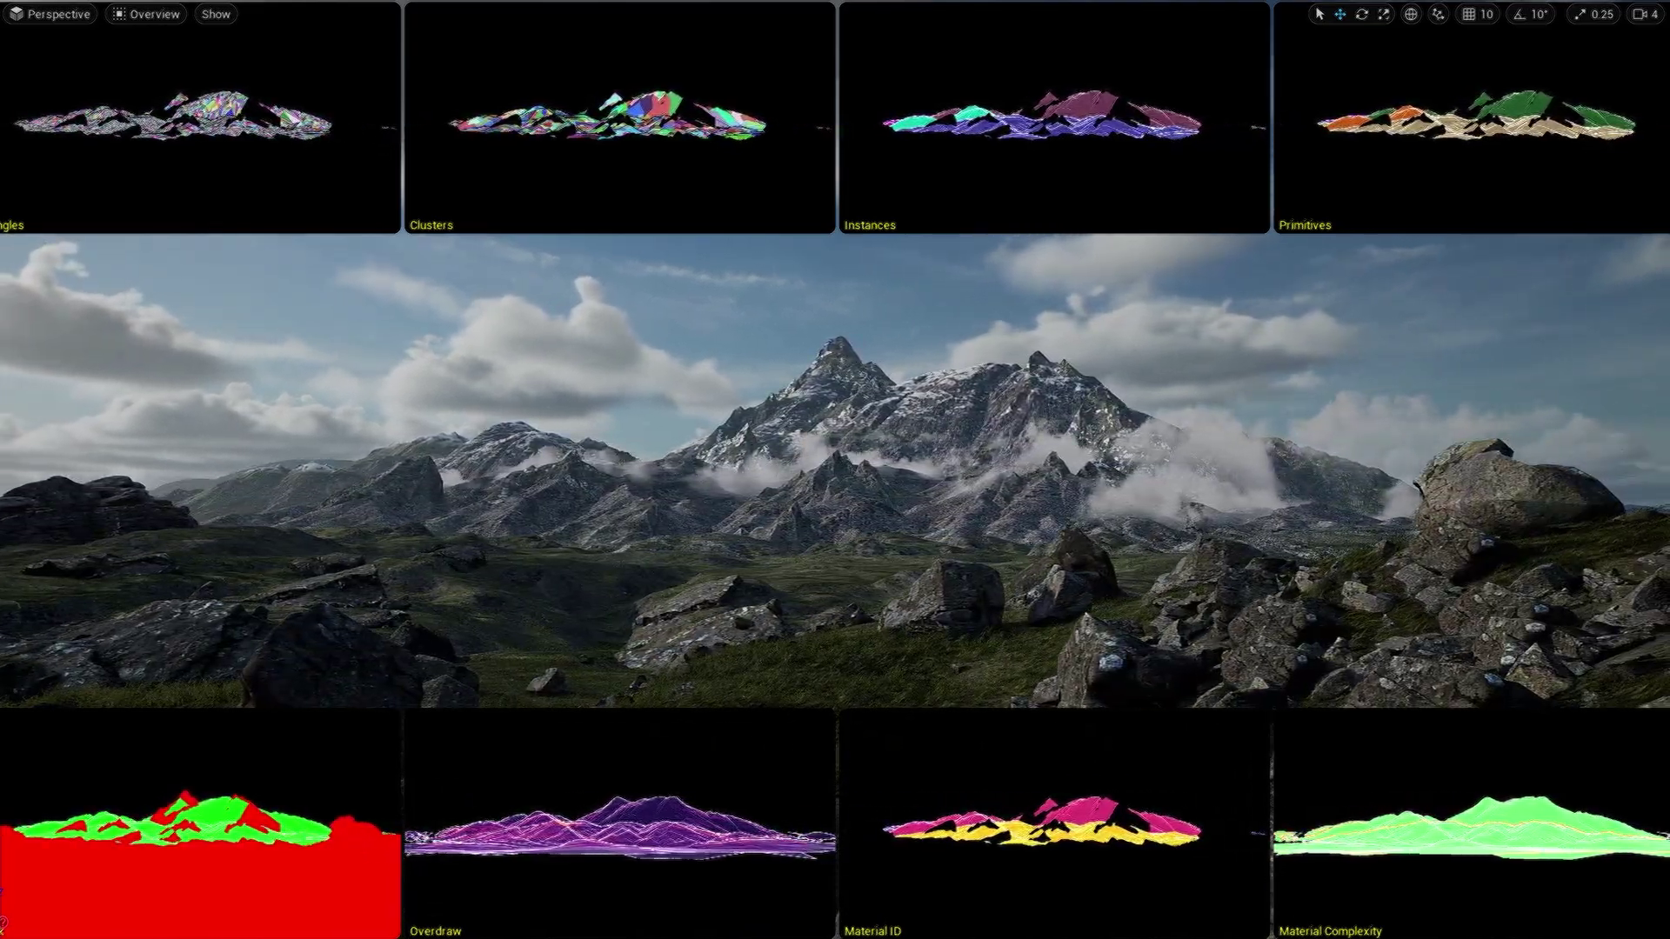
mouse_move(597, 428)
right_down()
mouse_move(613, 421)
mouse_move(598, 428)
right_up()
key(d)
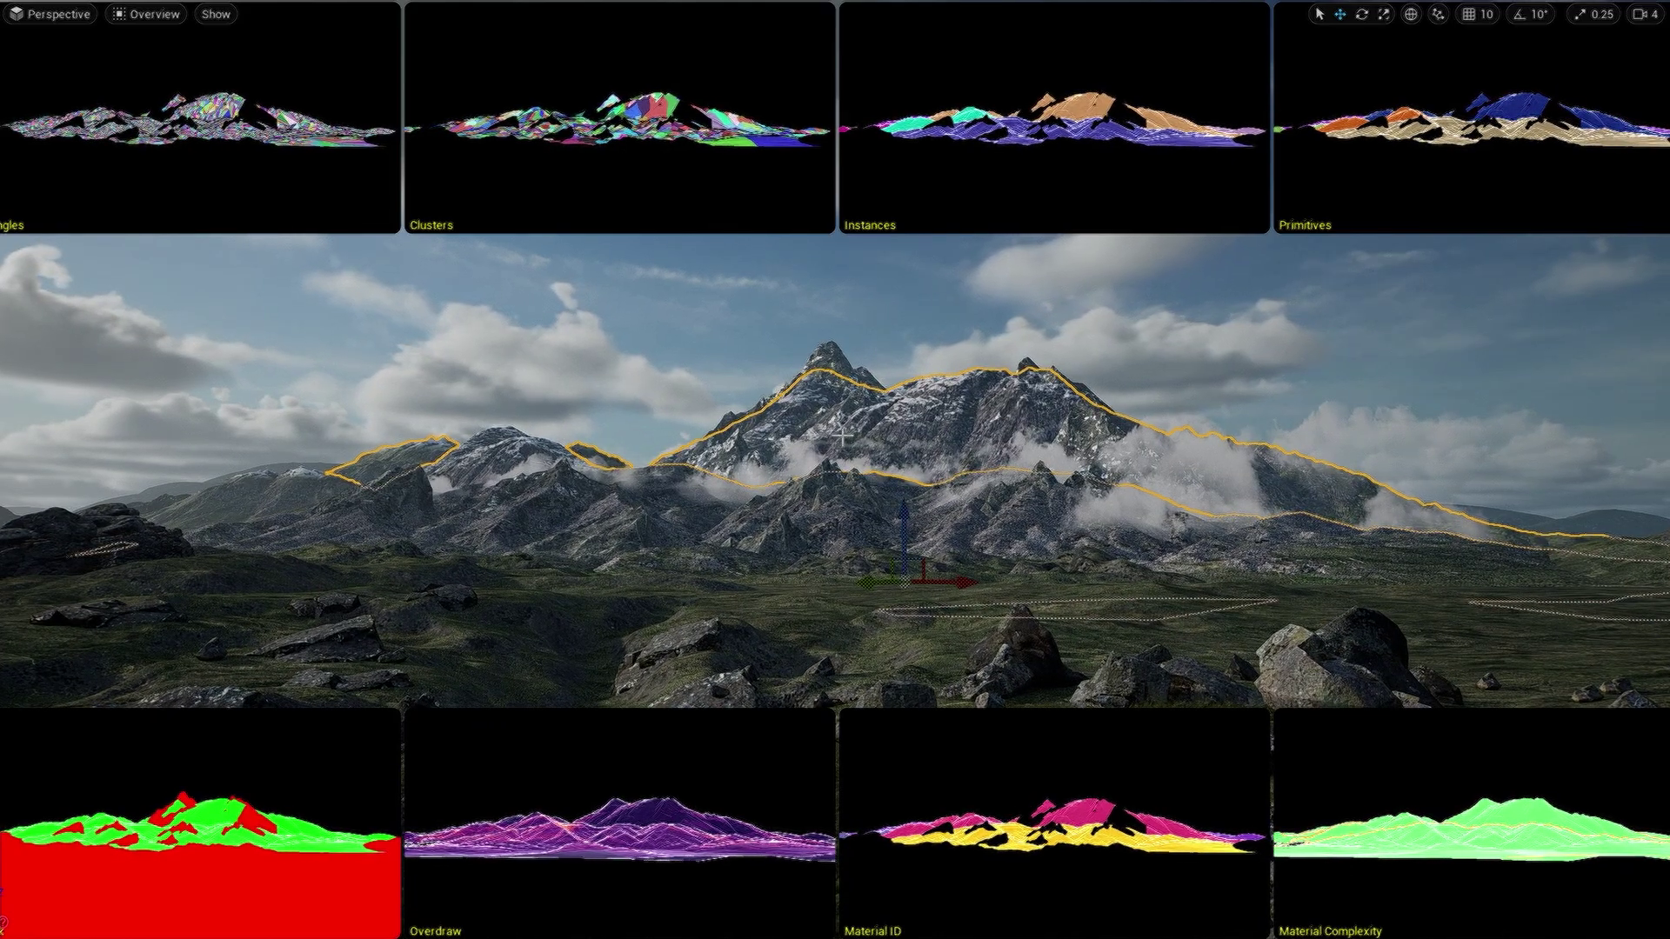
right_drag(598, 428, 369, 427)
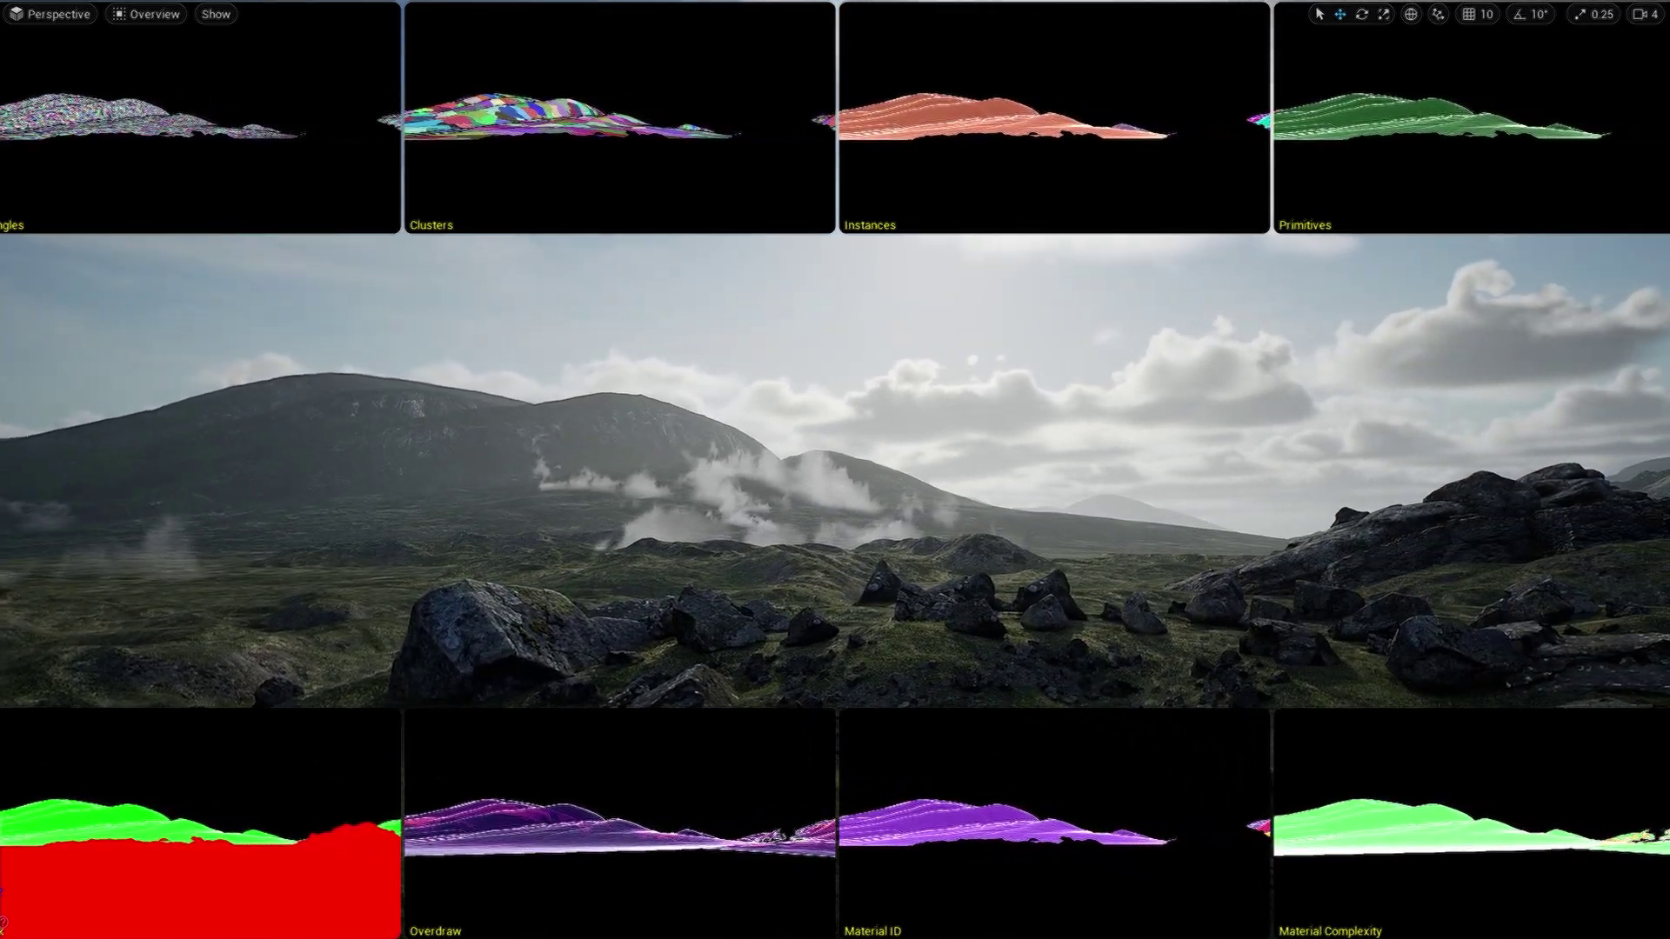
click(167, 15)
click(178, 63)
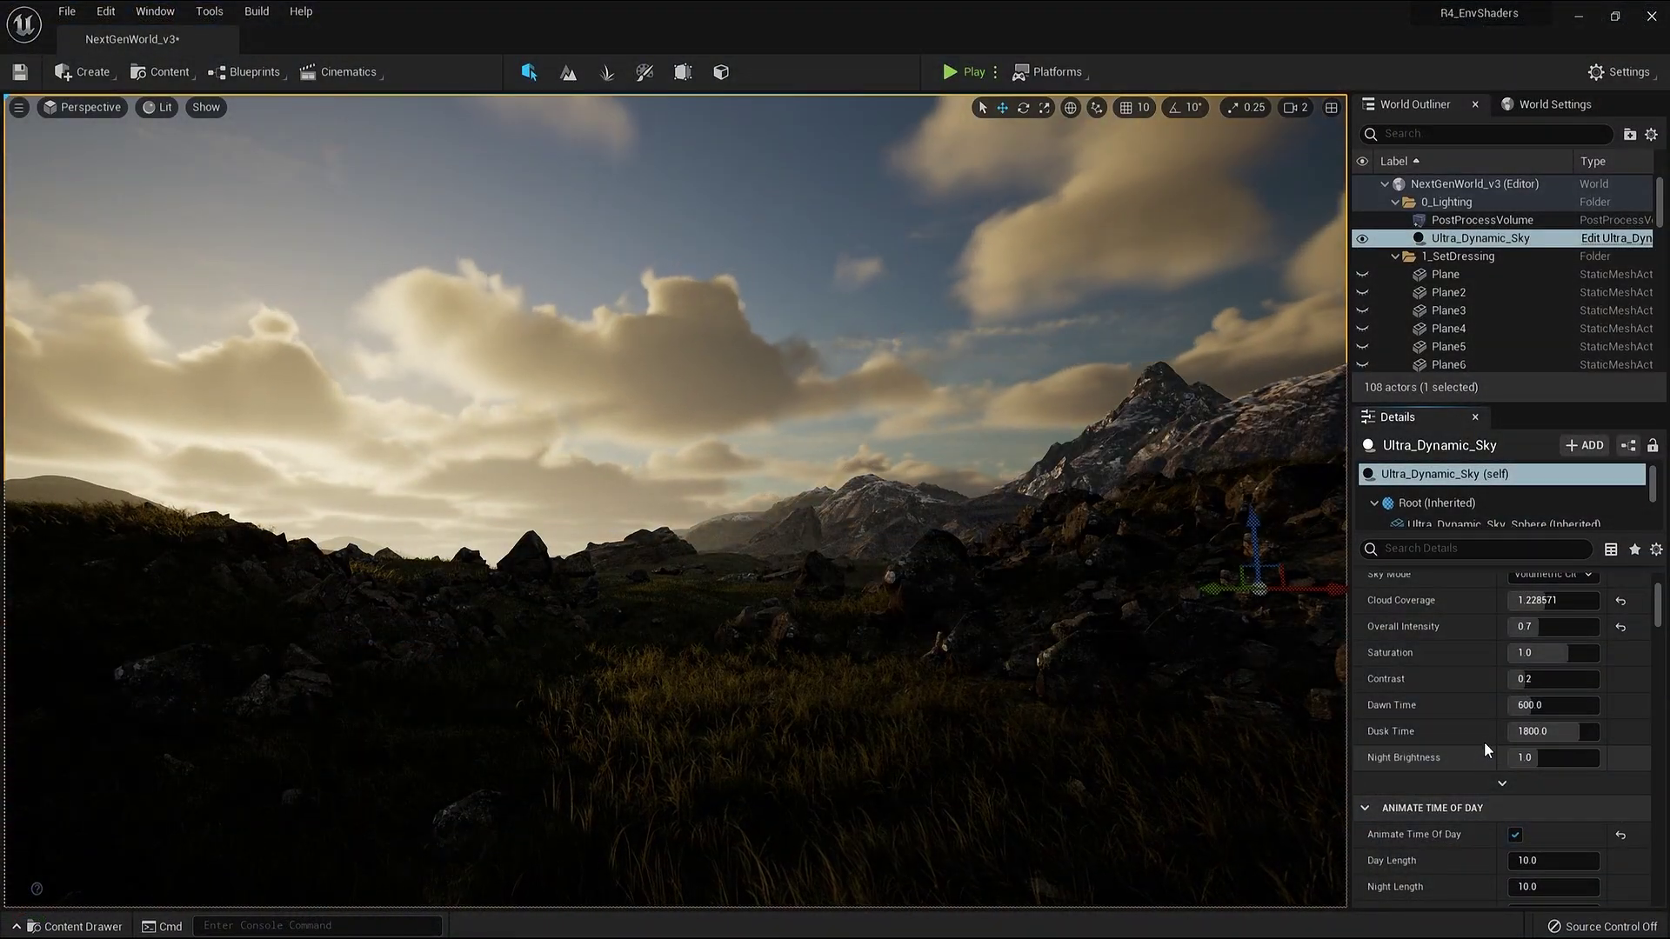
Lower the Cloud Coverage of the Ultra_Dynamic_Sky actor.
drag(1555, 606, 1500, 606)
scroll(1491, 664, up, 2)
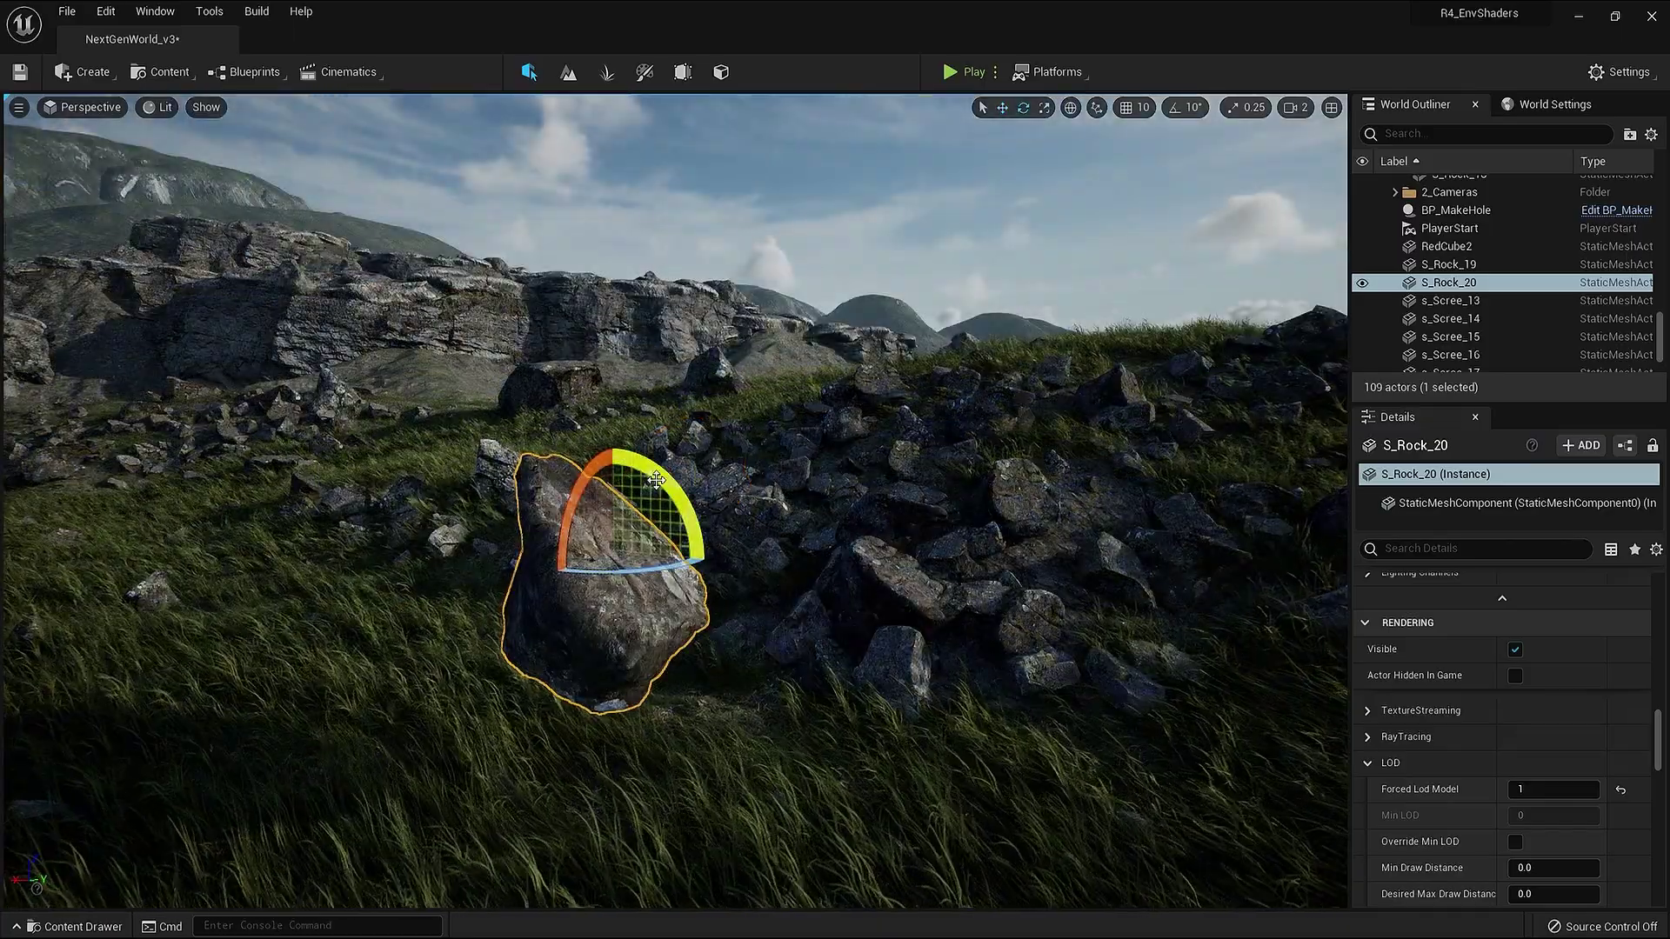
Rotate the S_Rock_20 boulder beside the scree around its axes, viewing its surface up close.
drag(662, 477, 693, 483)
drag(591, 569, 261, 553)
scroll(592, 569, up, 4)
drag(574, 614, 530, 612)
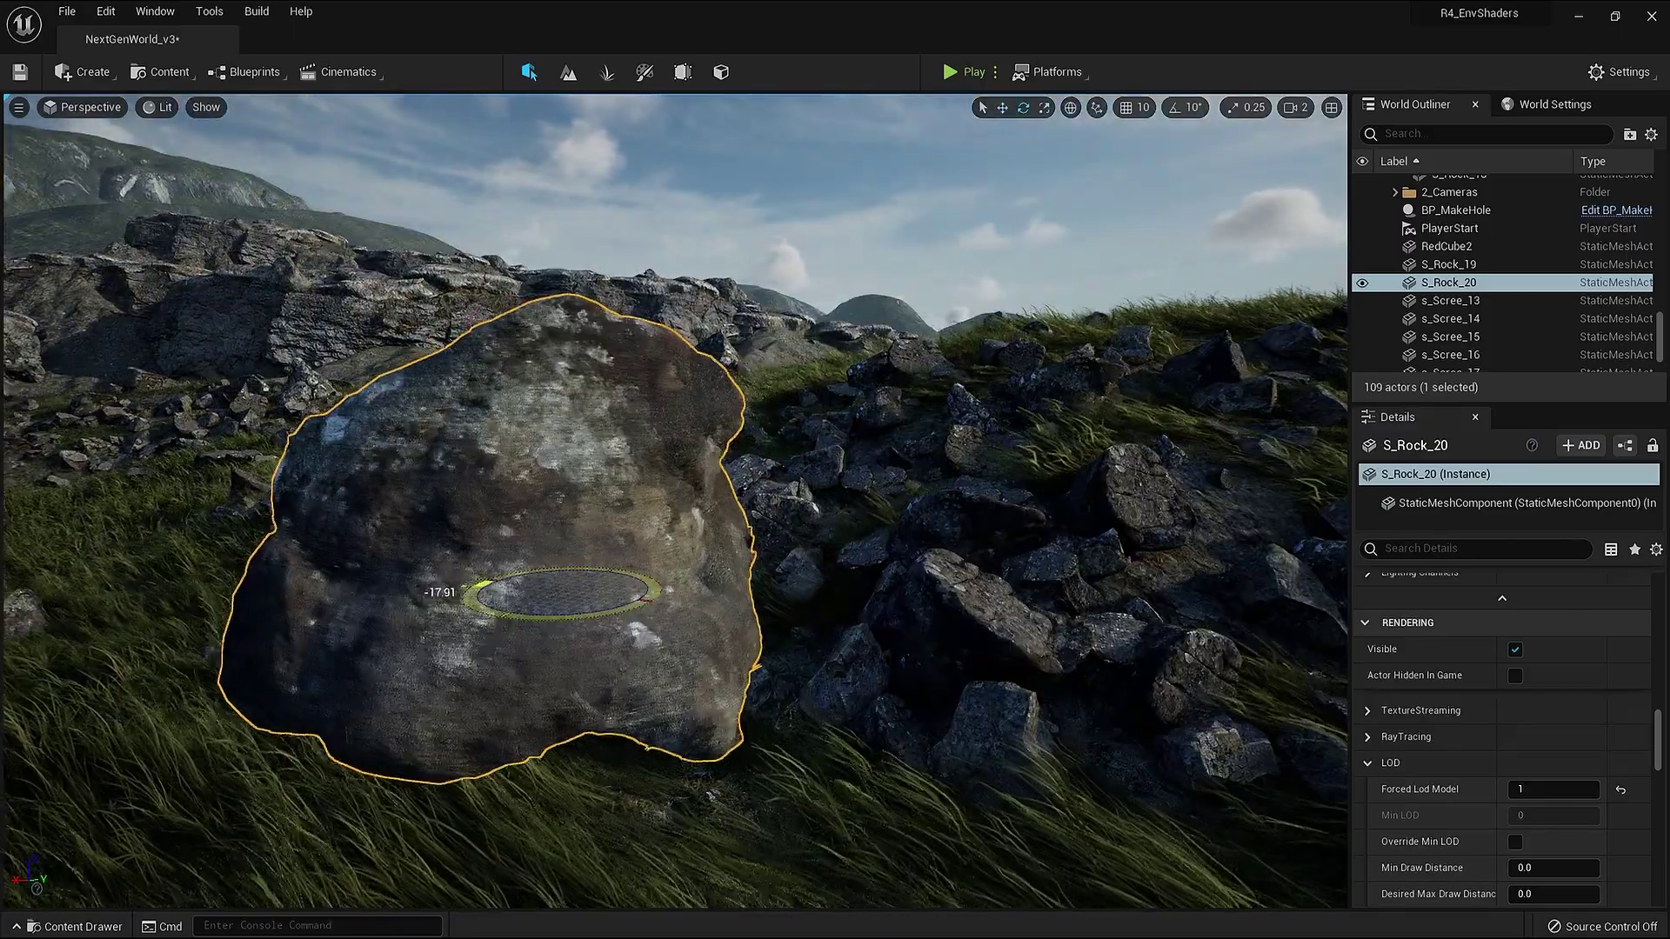
scroll(522, 557, up, 5)
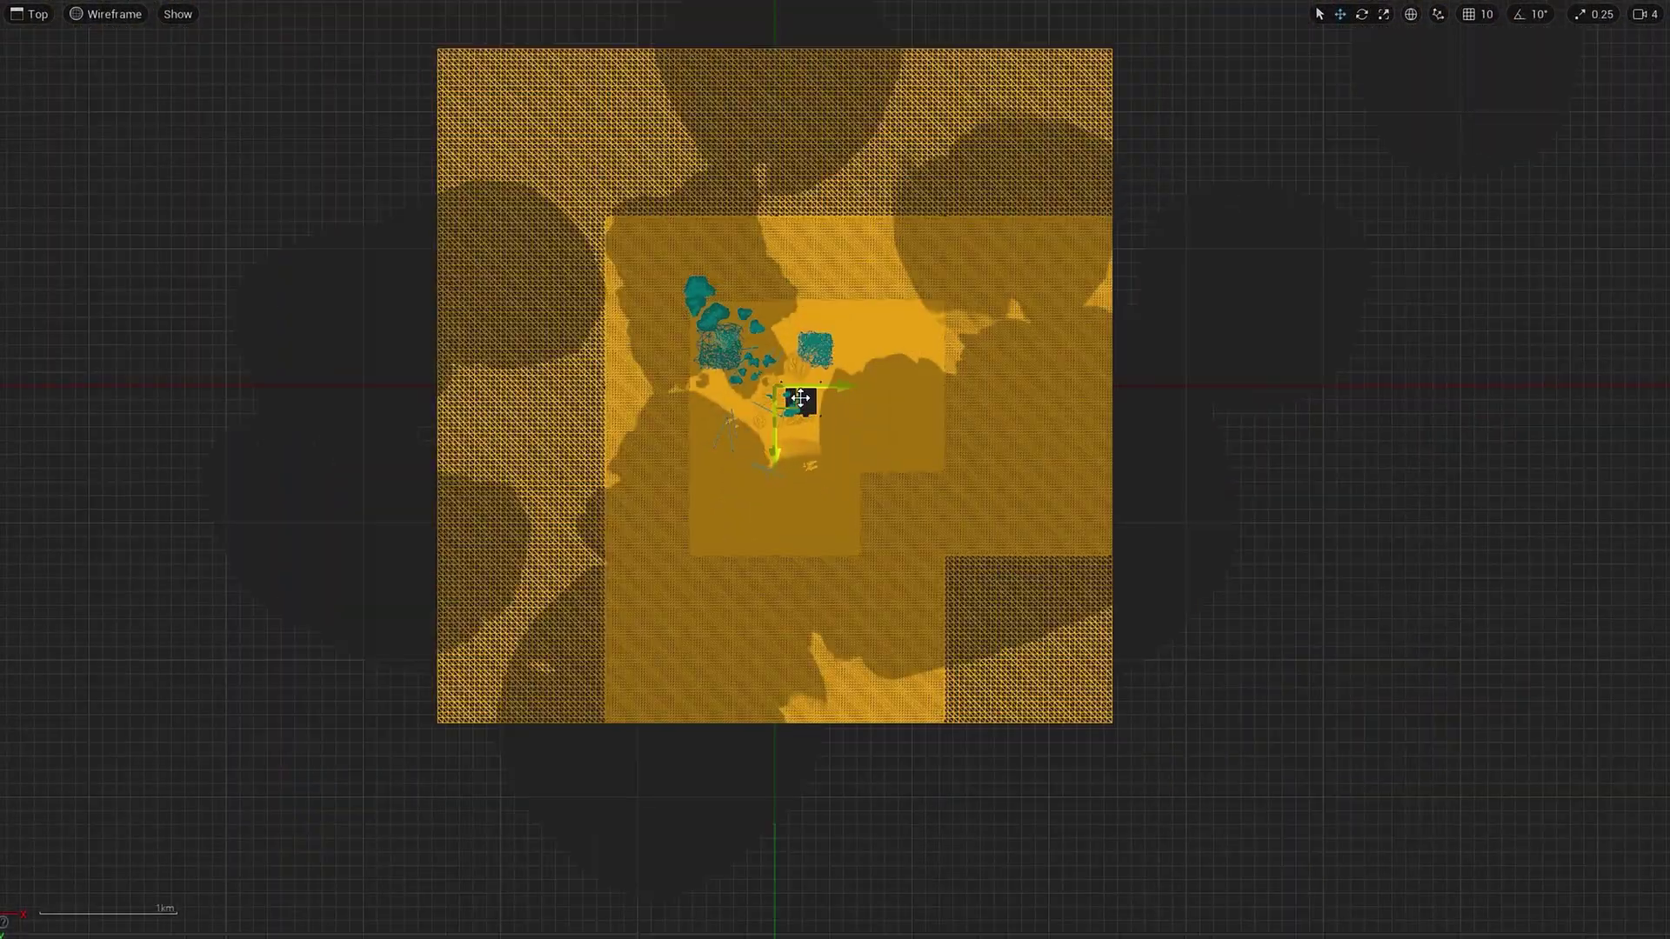
Measure the landscape's full width and height in the top view.
scroll(800, 398, down, 2)
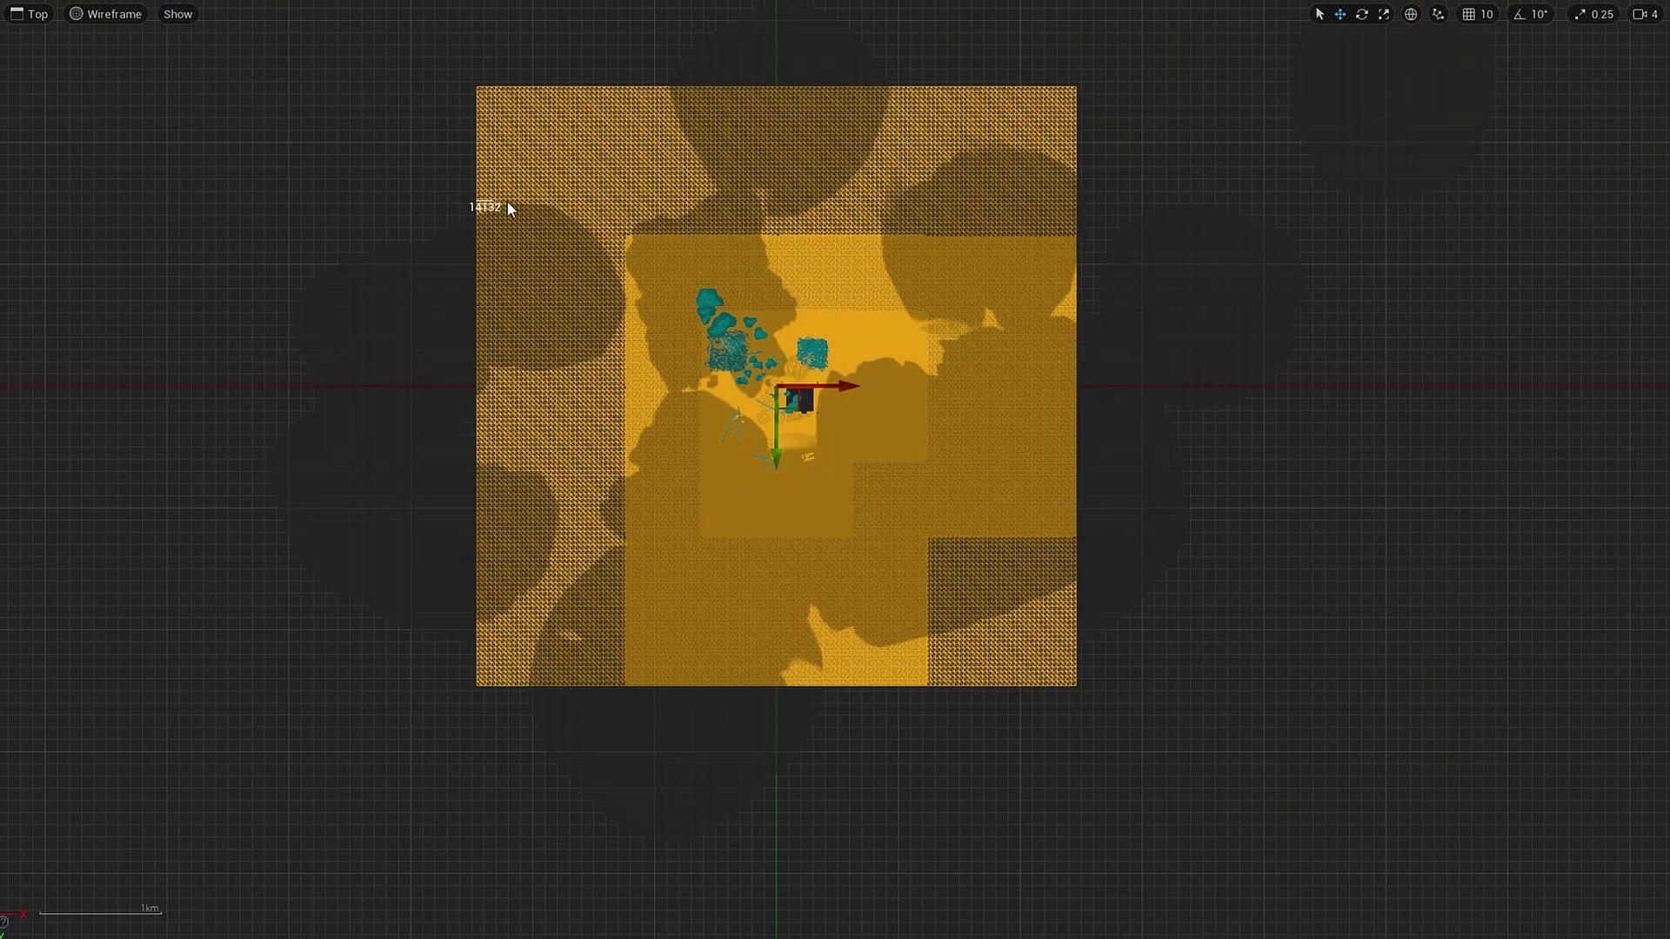
middle_drag(1059, 198, 1077, 197)
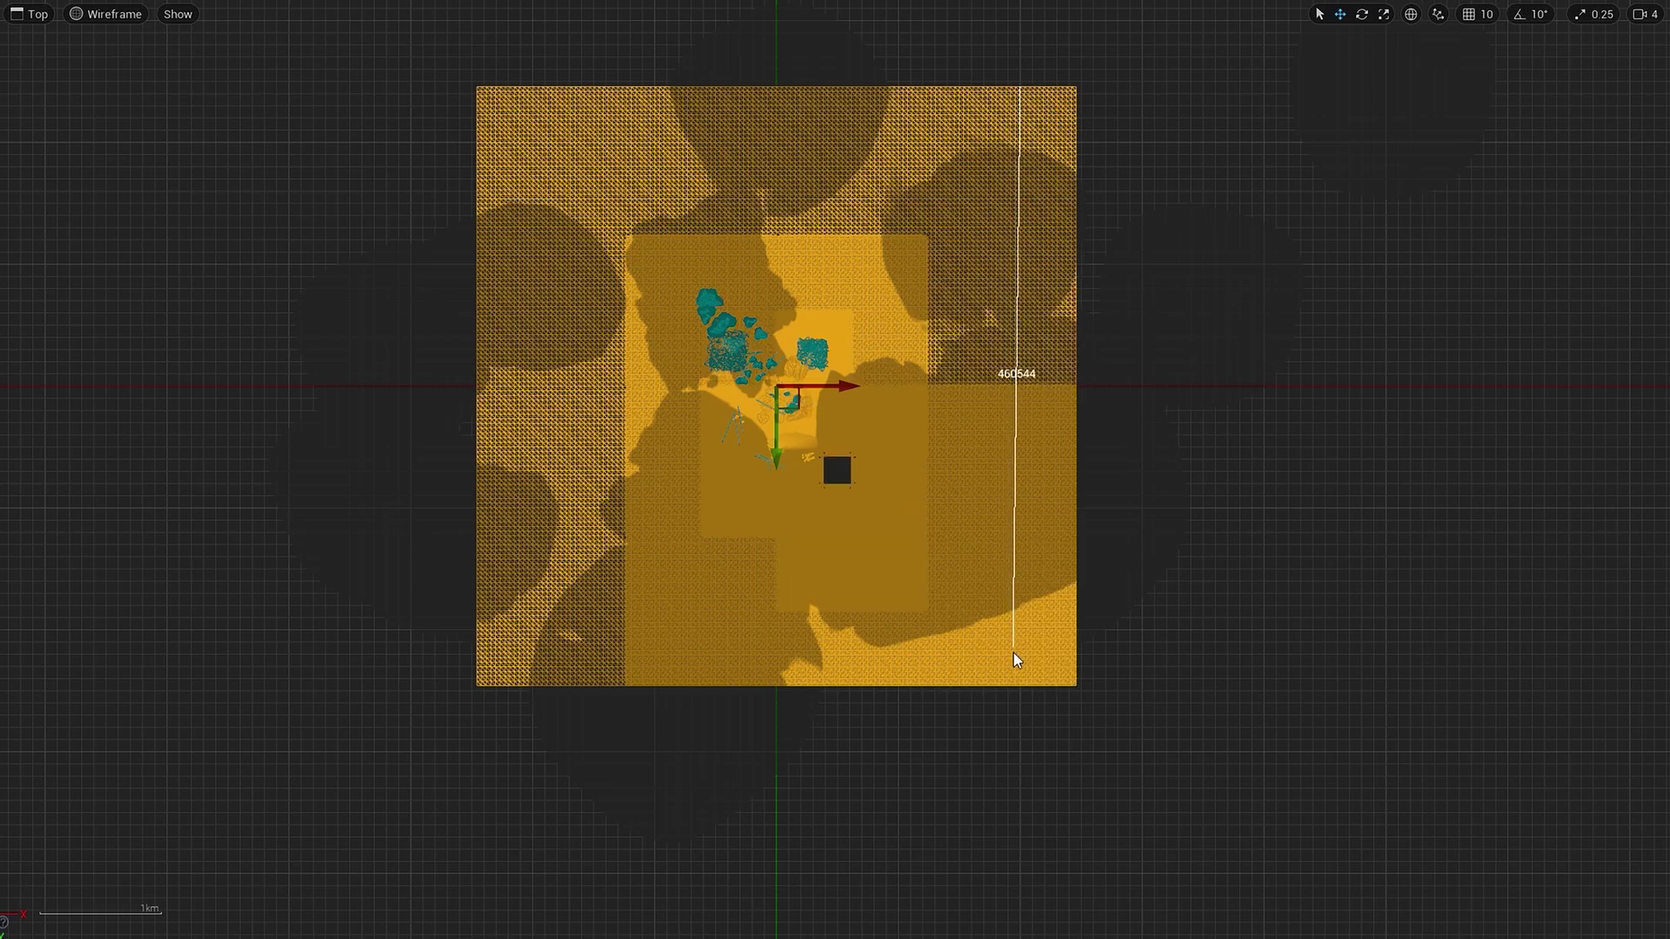
middle_drag(1017, 683, 1019, 686)
Display the top view in Lit mode and return the viewport to Perspective.
click(133, 15)
click(122, 60)
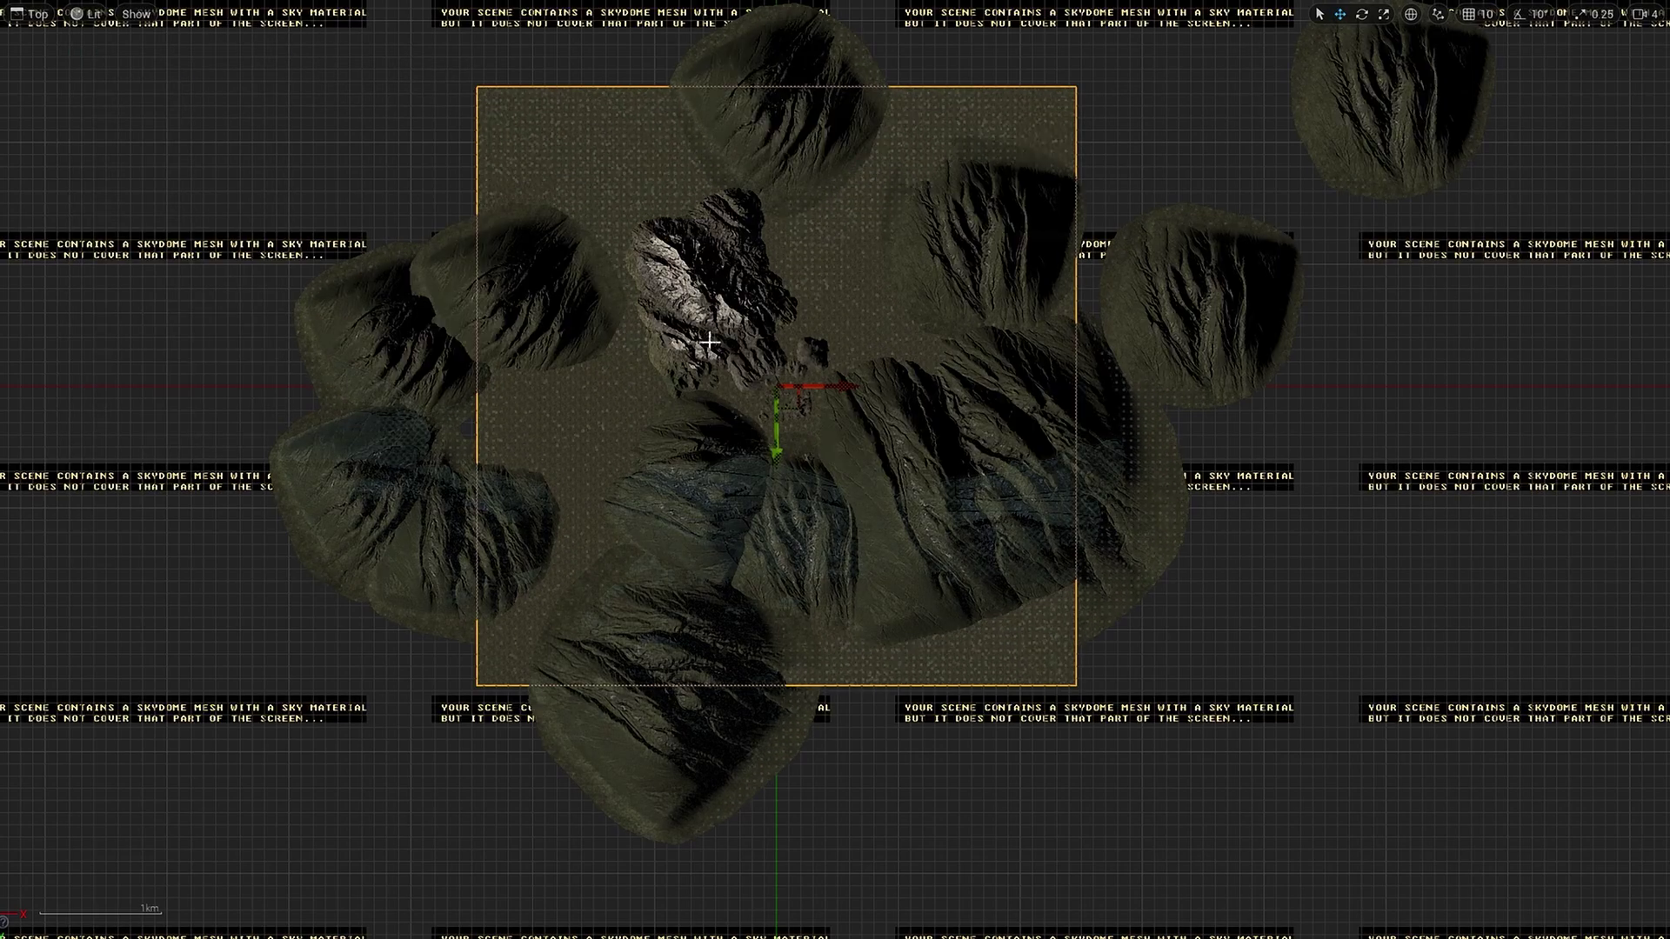
click(54, 14)
click(70, 42)
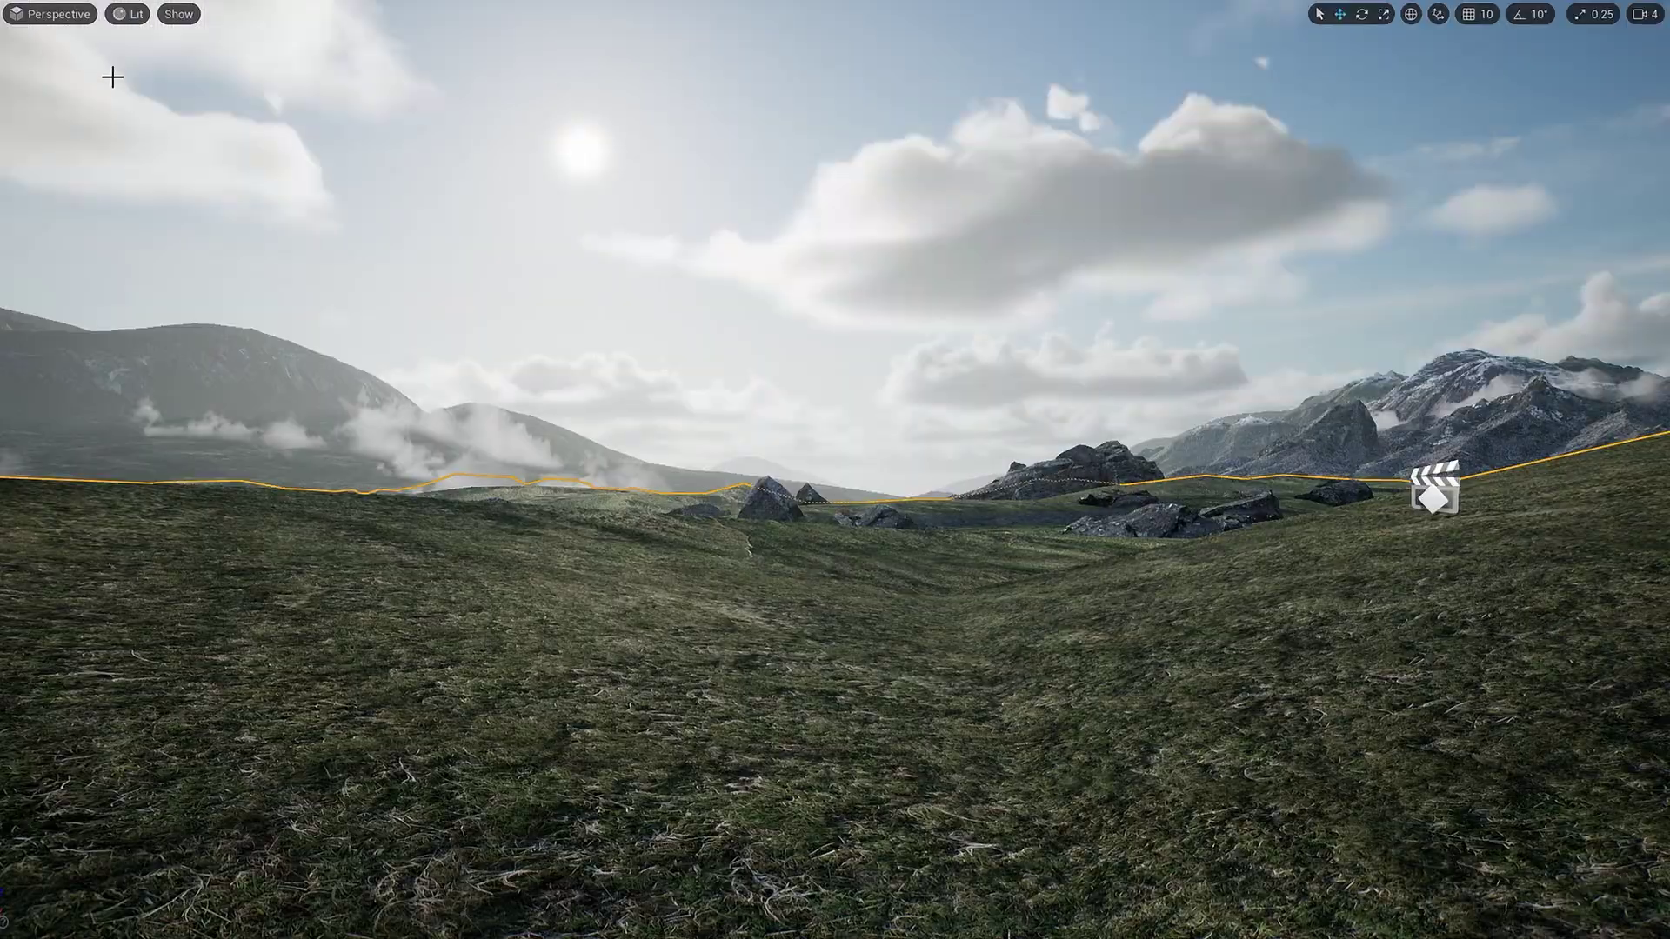
Fly across the landscape to examine the grassland, scattered boulders and distant mountains, with the editor overlays hidden.
key(w)
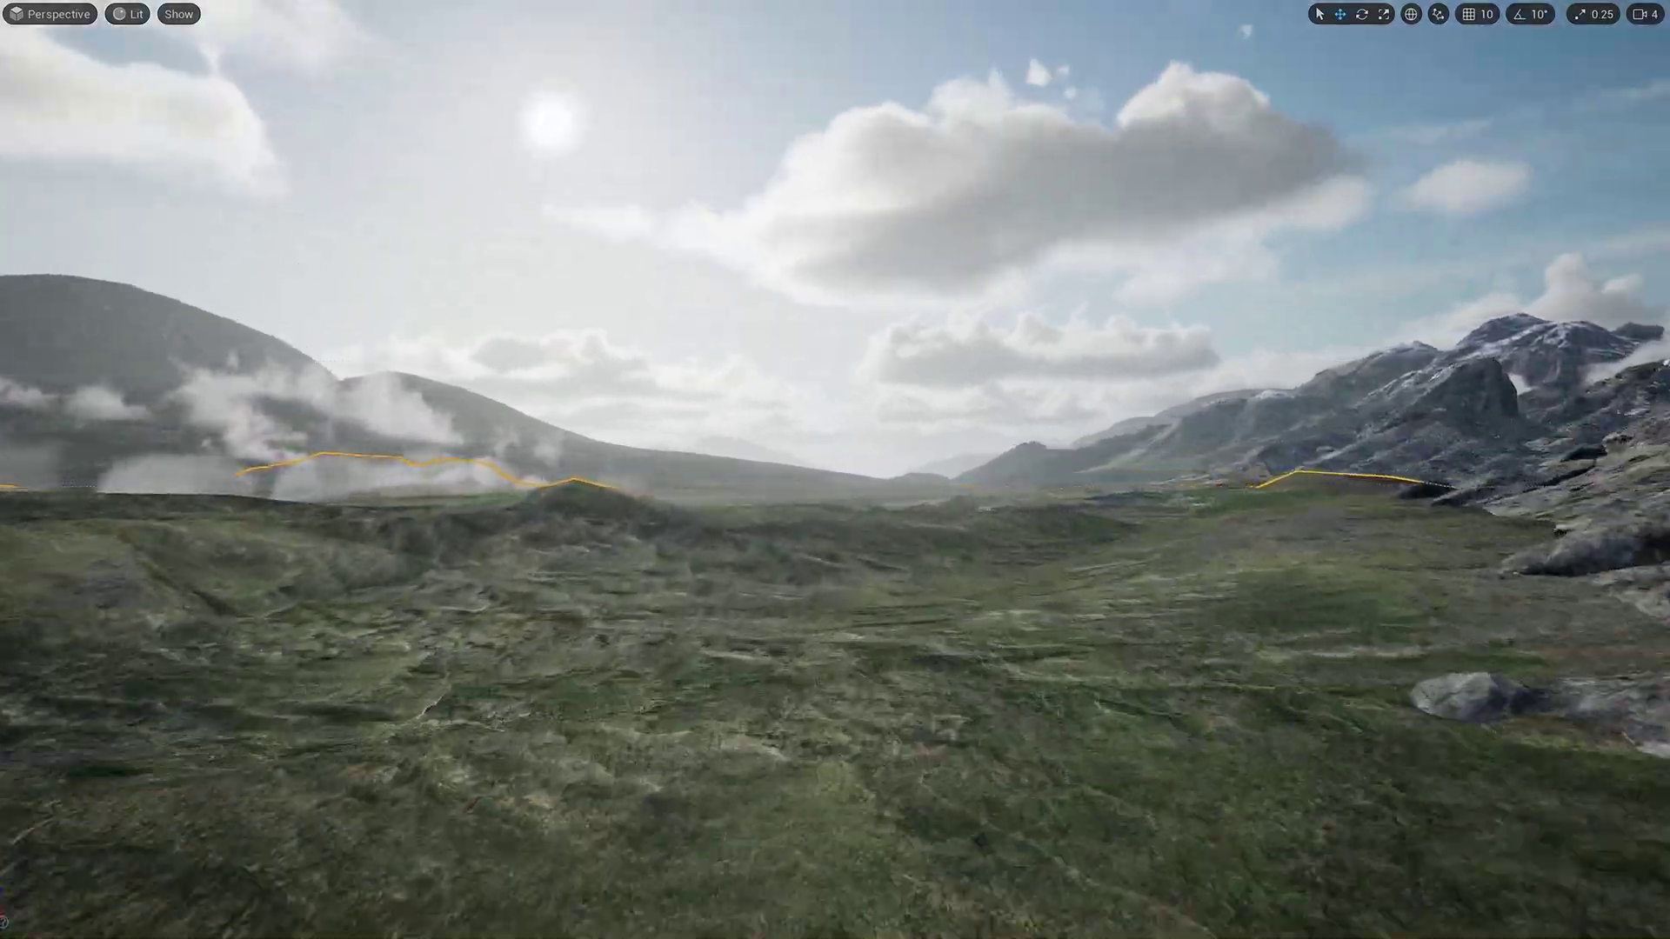
key(w)
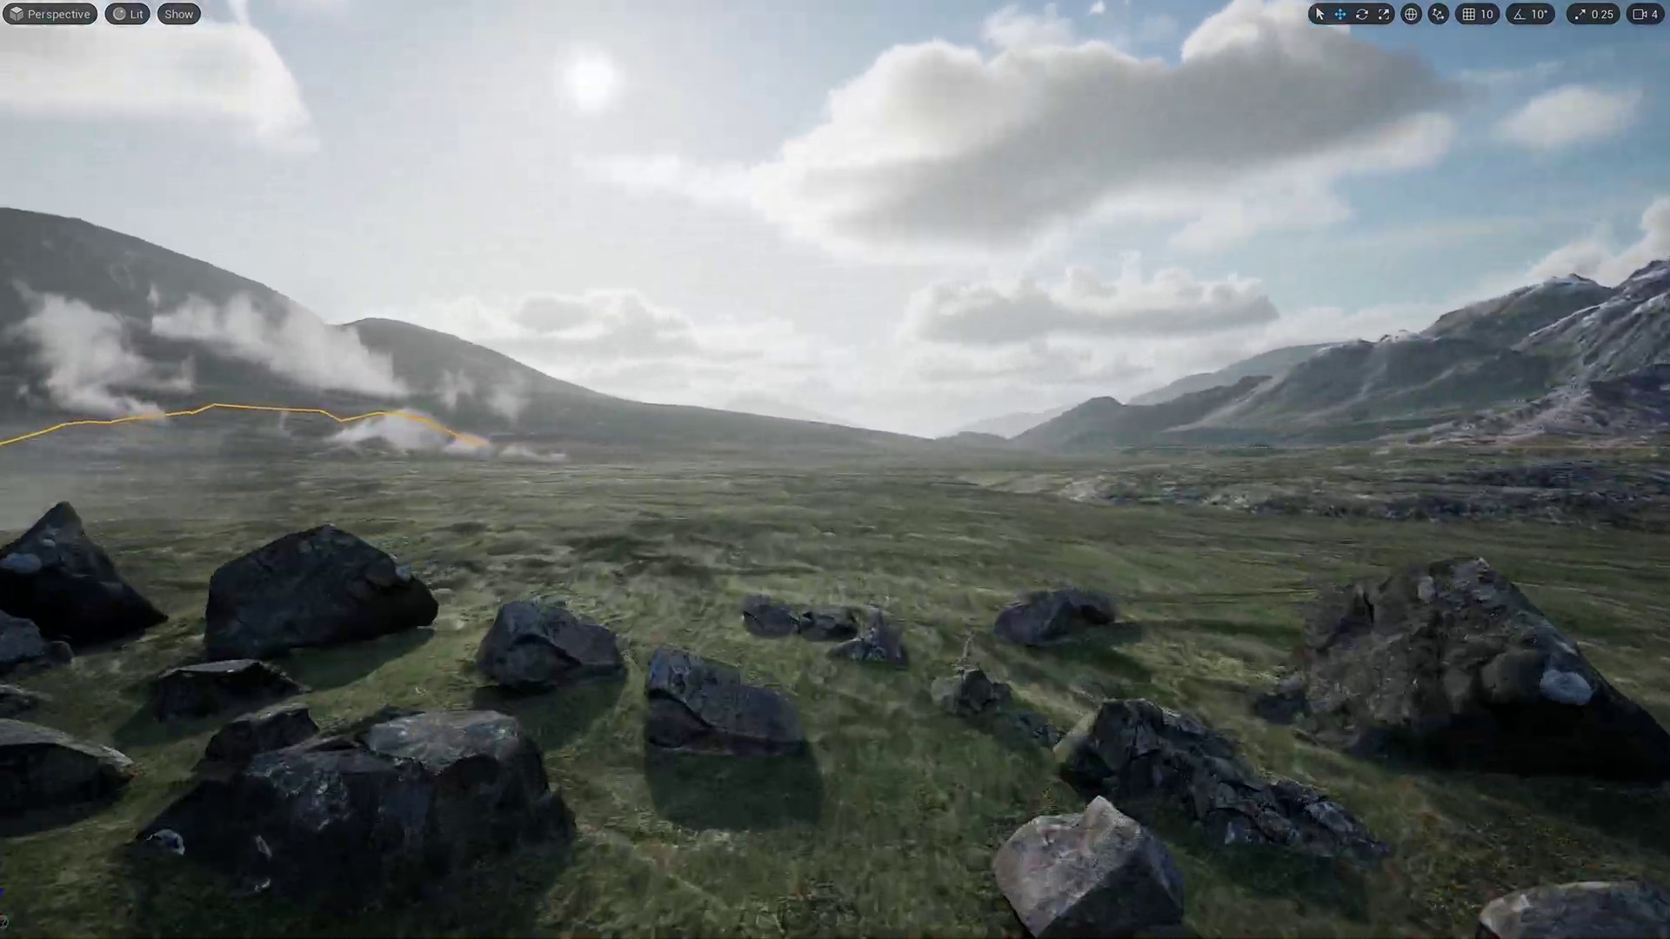
key(w)
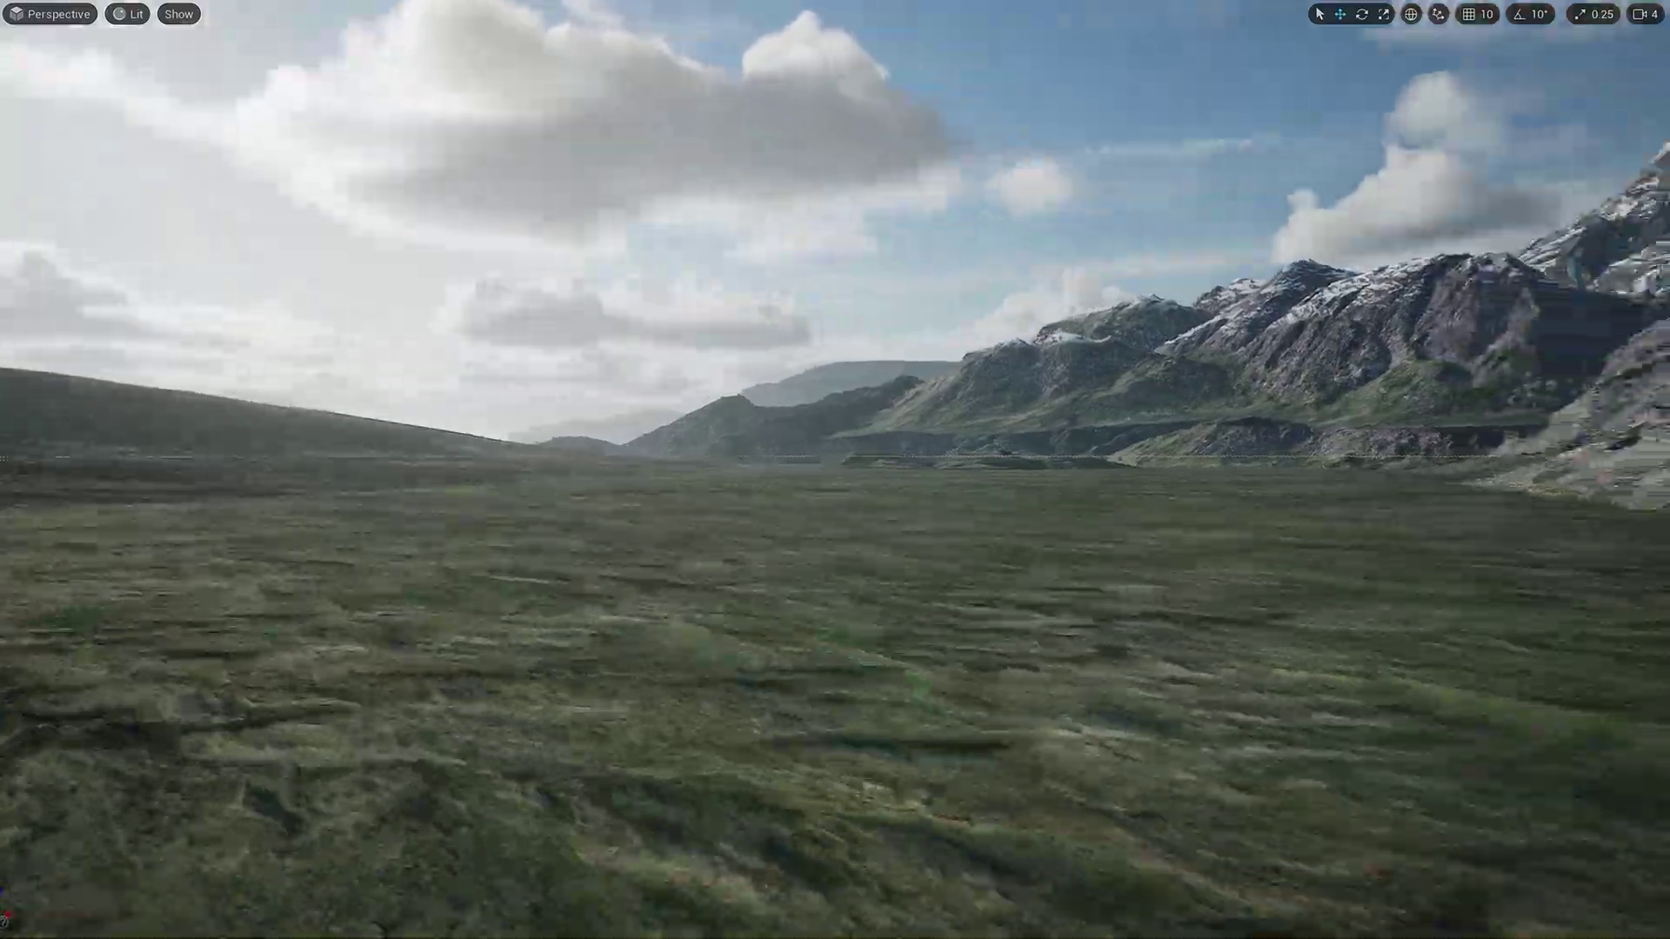
key(w)
right_drag(937, 566, 1652, 561)
key(g)
key(w)
key(w)
right_drag(835, 470, 348, 382)
key(w)
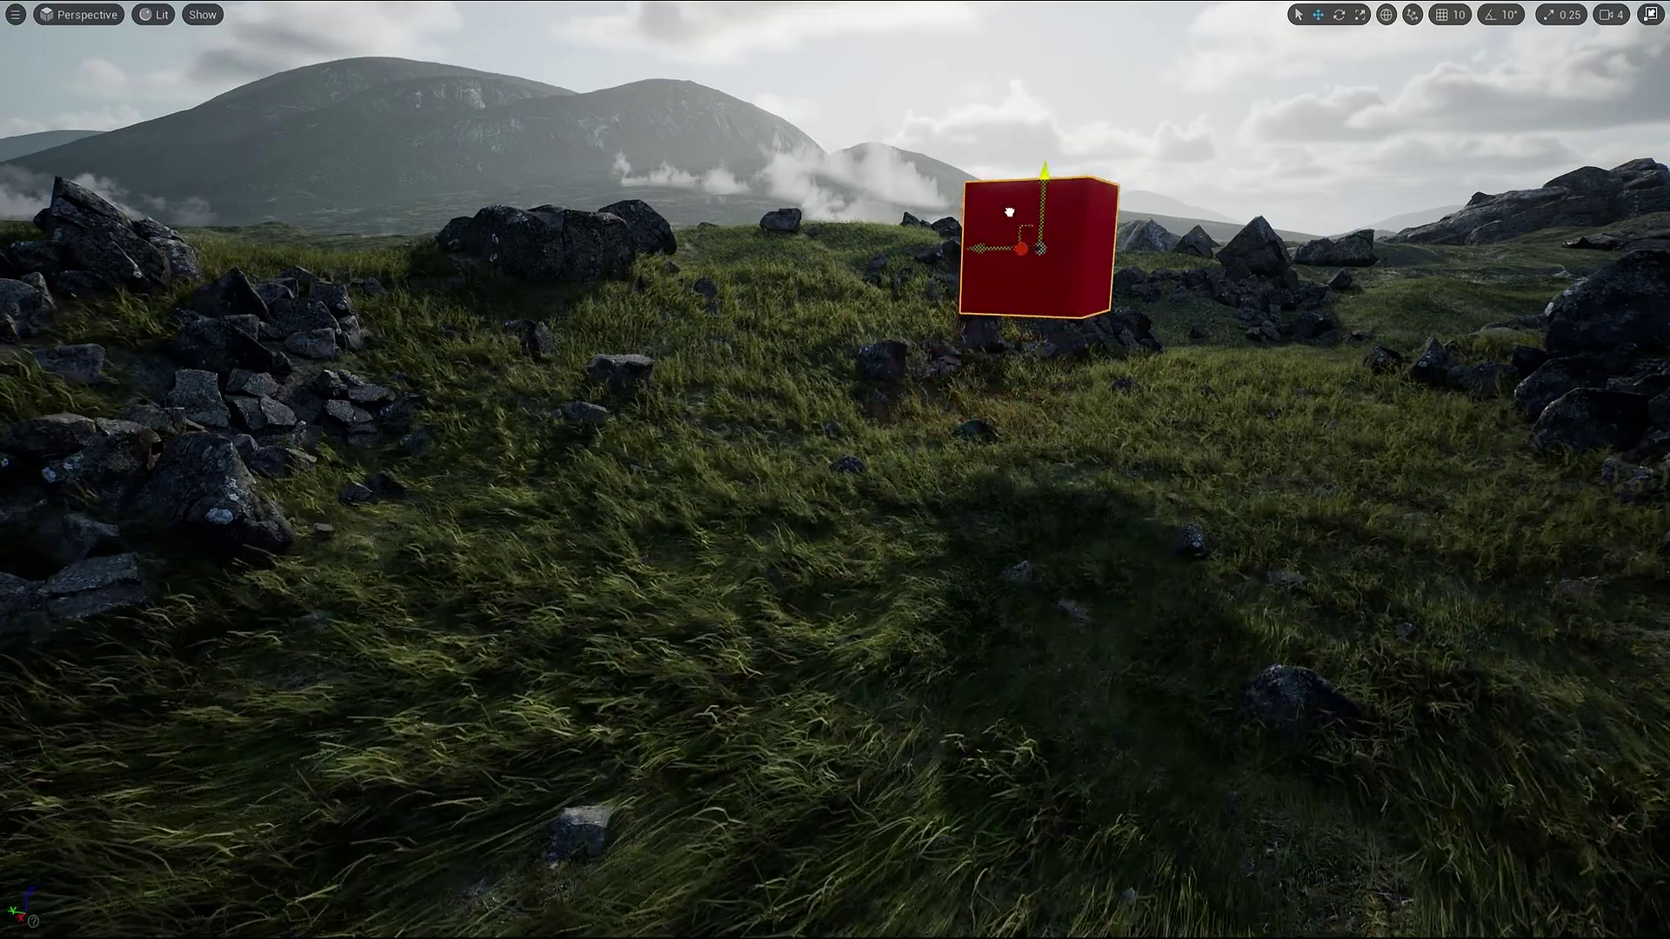
Examine the bounced light that the red cube casts on the nearby grass and rocks from close range.
key(d)
right_drag(911, 329, 900, 373)
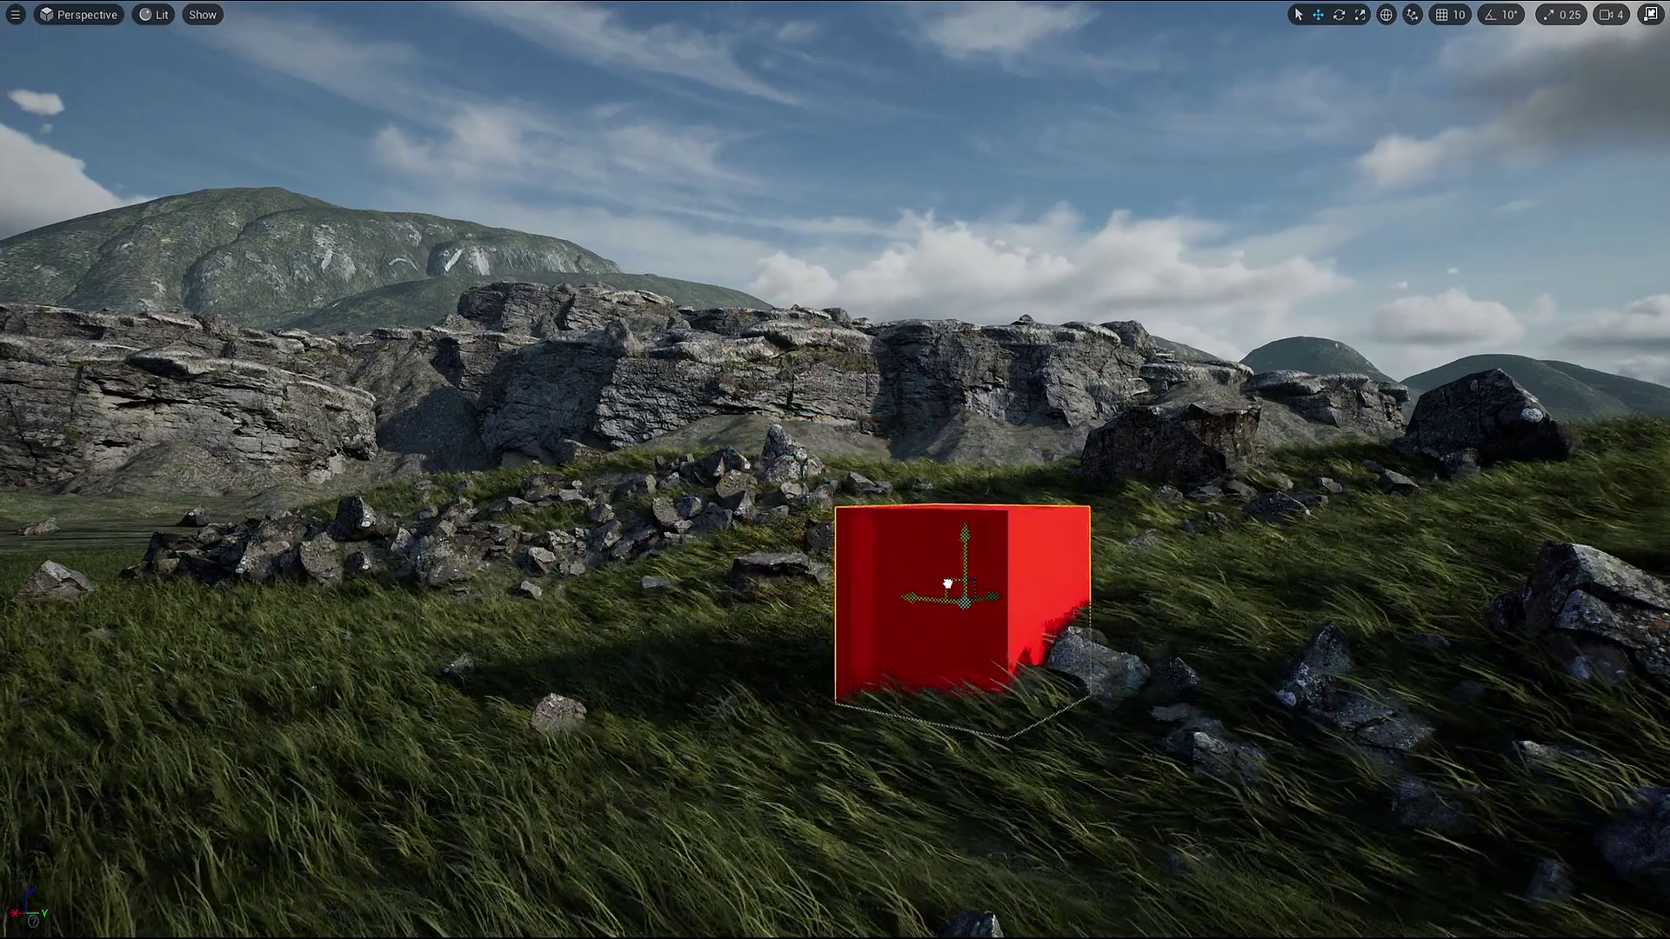
right_drag(1130, 594, 1313, 680)
key(w)
alt+drag(1171, 597, 1181, 597)
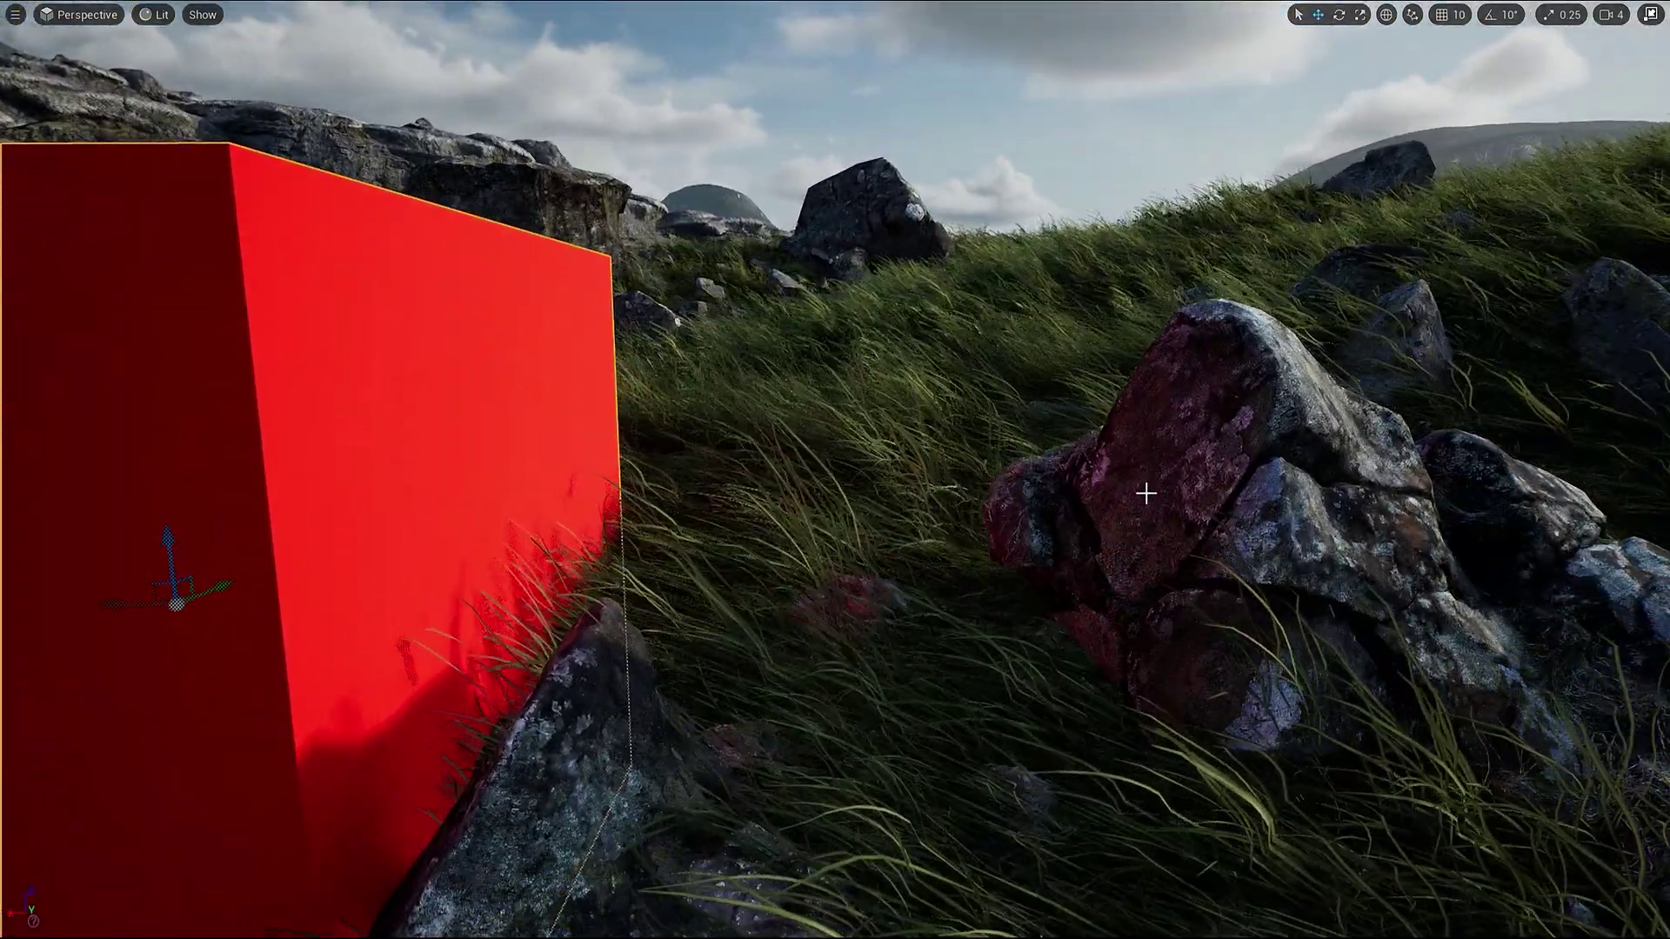
key(f)
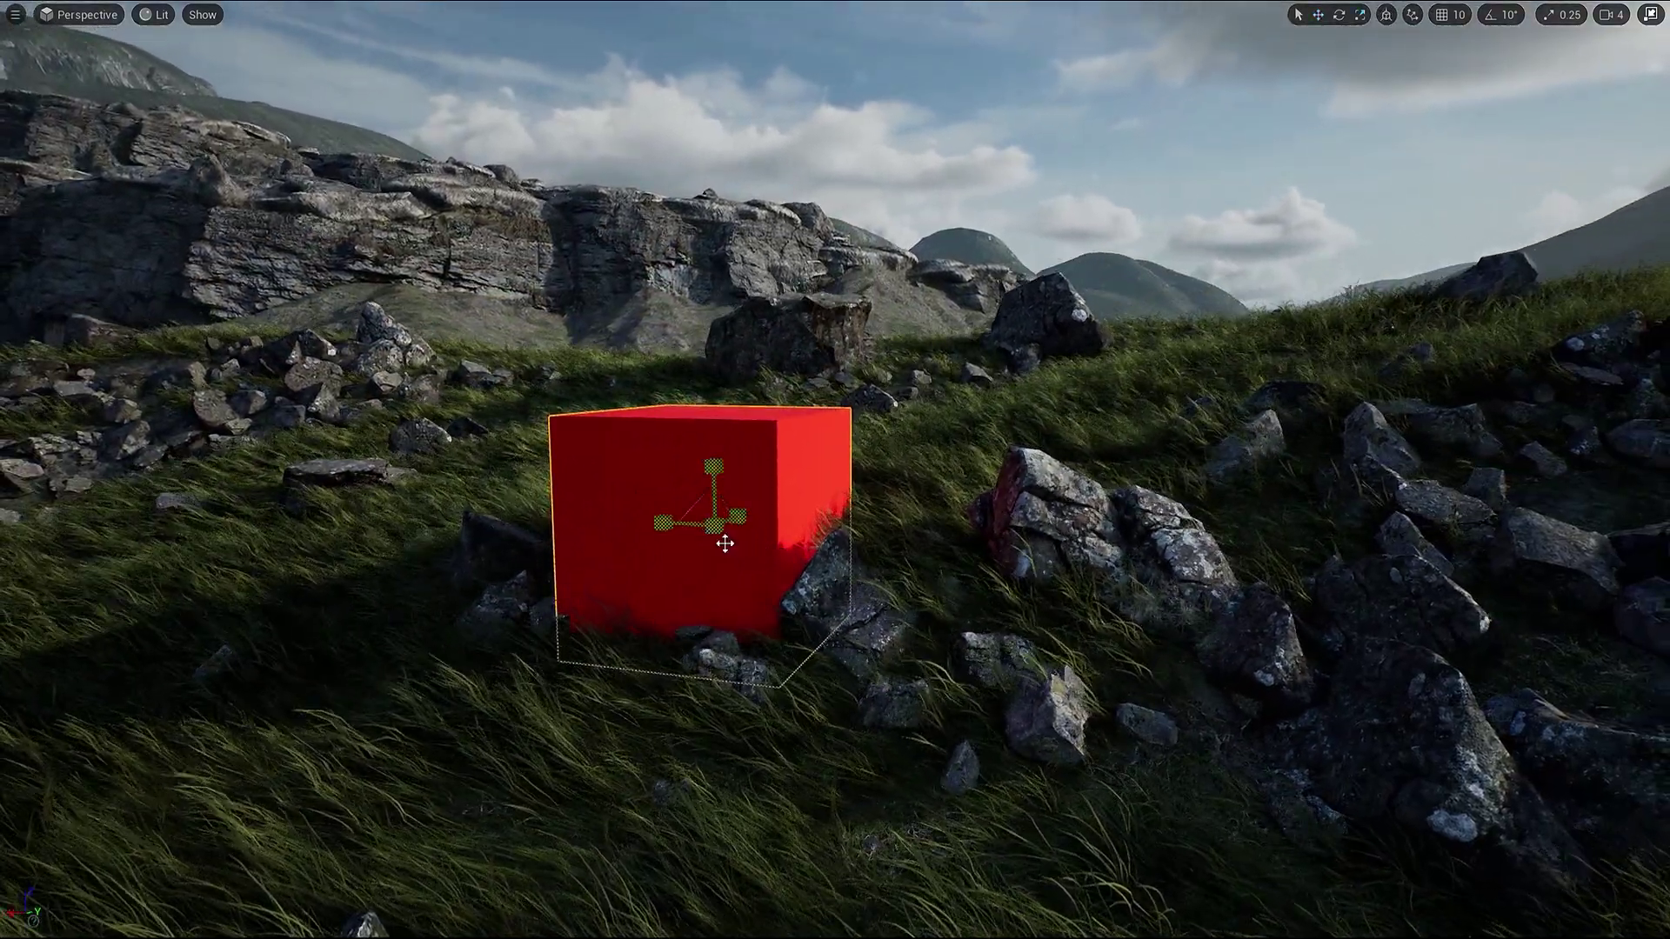
Scale the red cube up into a huge wall beside the scree, about 2.4 by 19.1 by 19.1.
drag(724, 544, 570, 365)
key(w)
right_drag(507, 530, 409, 517)
key(w)
key(s)
right_drag(565, 528, 541, 569)
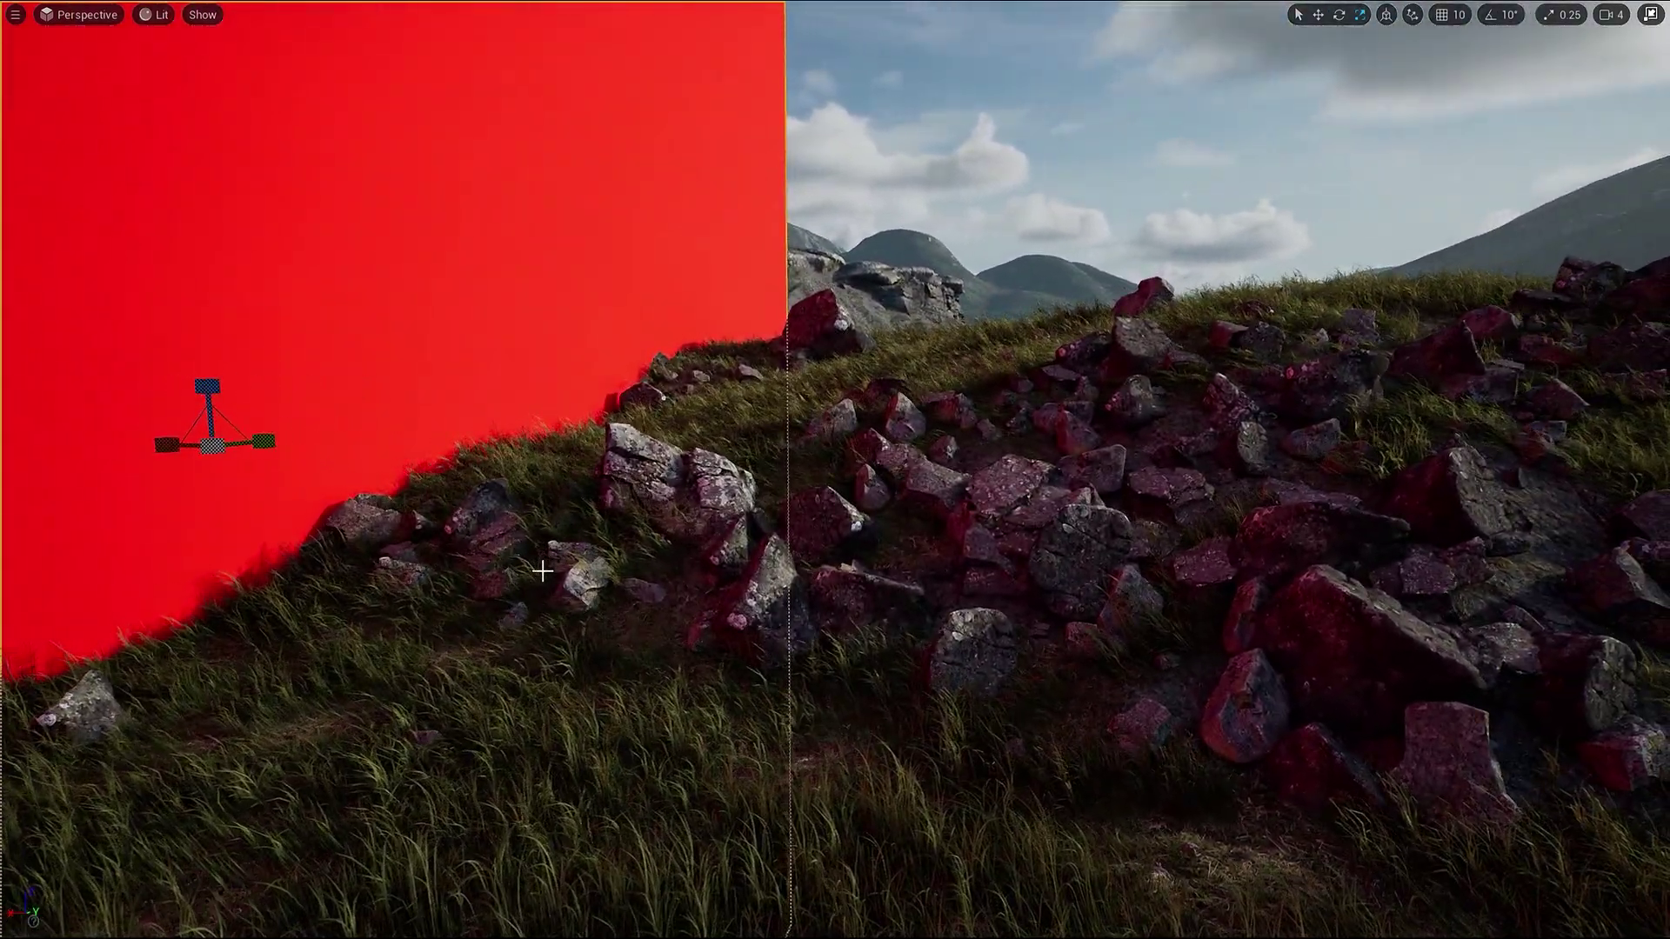
Open the red cube's material instance BasicShapeMaterial_Inst2 and arrange its editor window so the lit rocks stay in view.
key(F11)
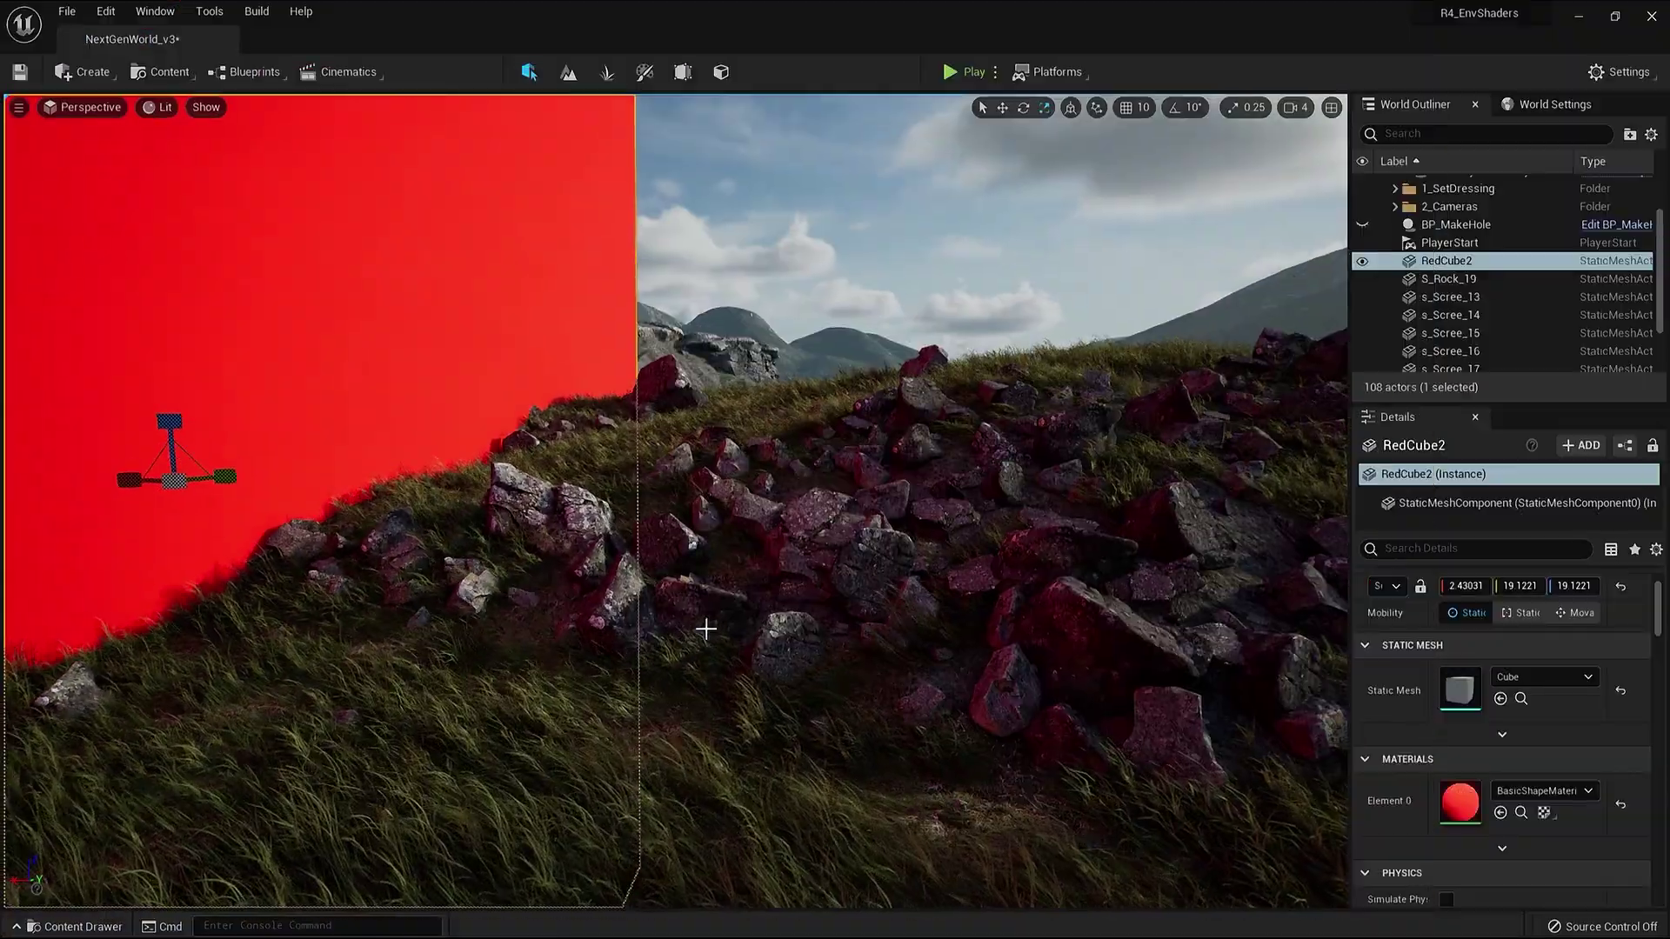
click(1520, 810)
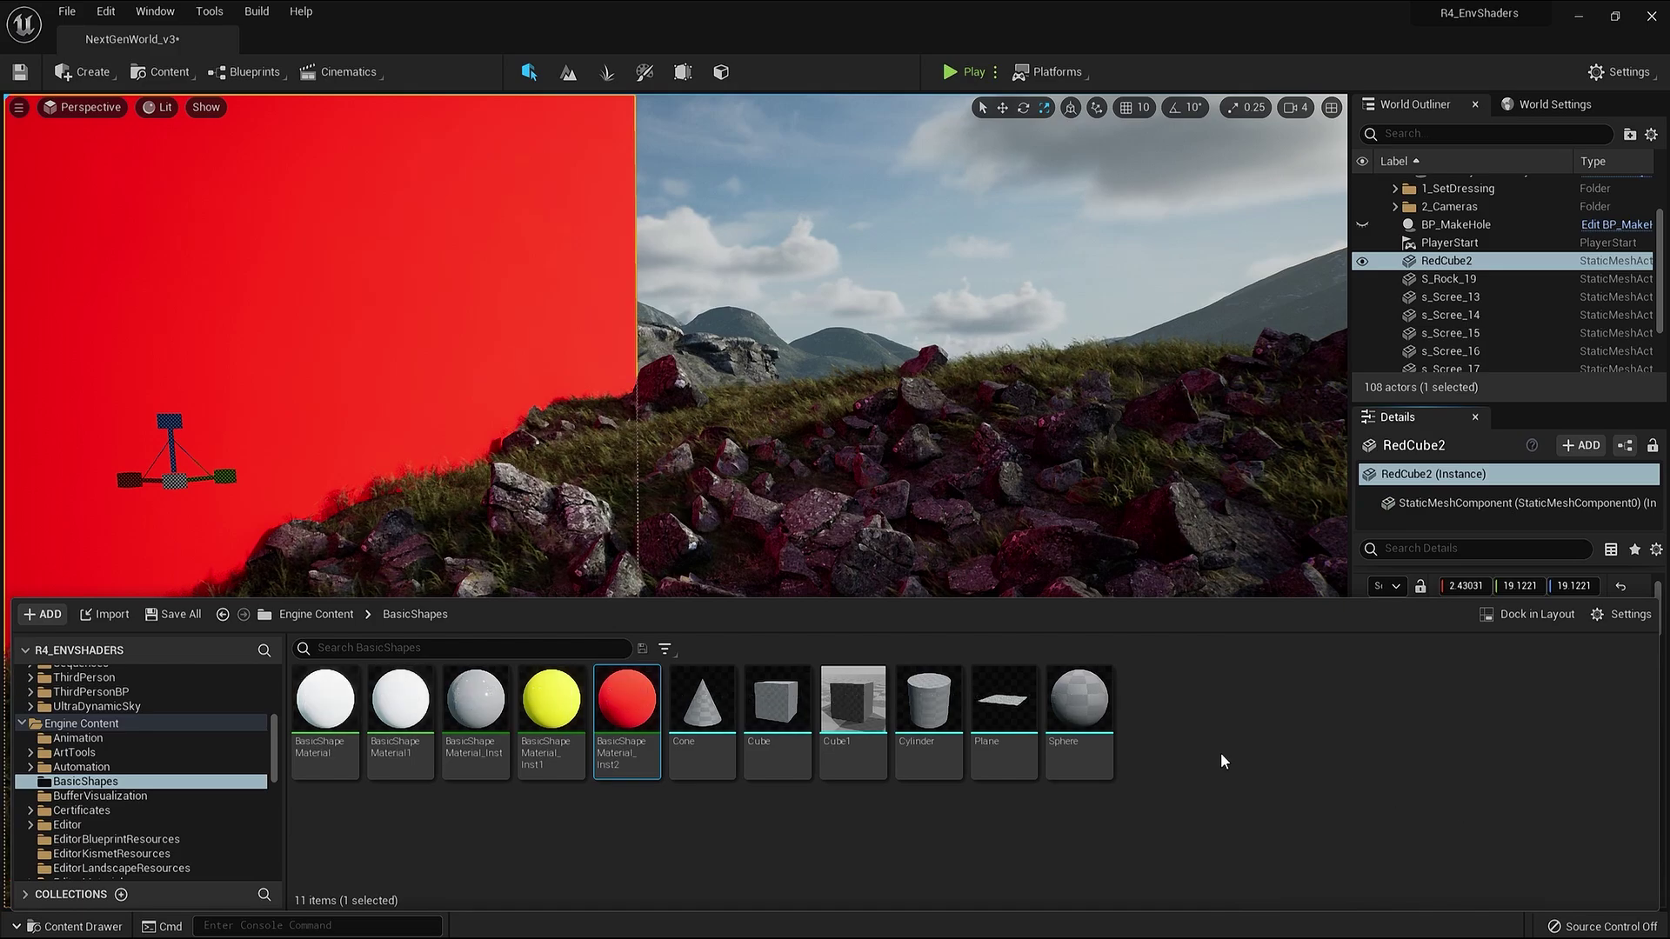
double_click(648, 695)
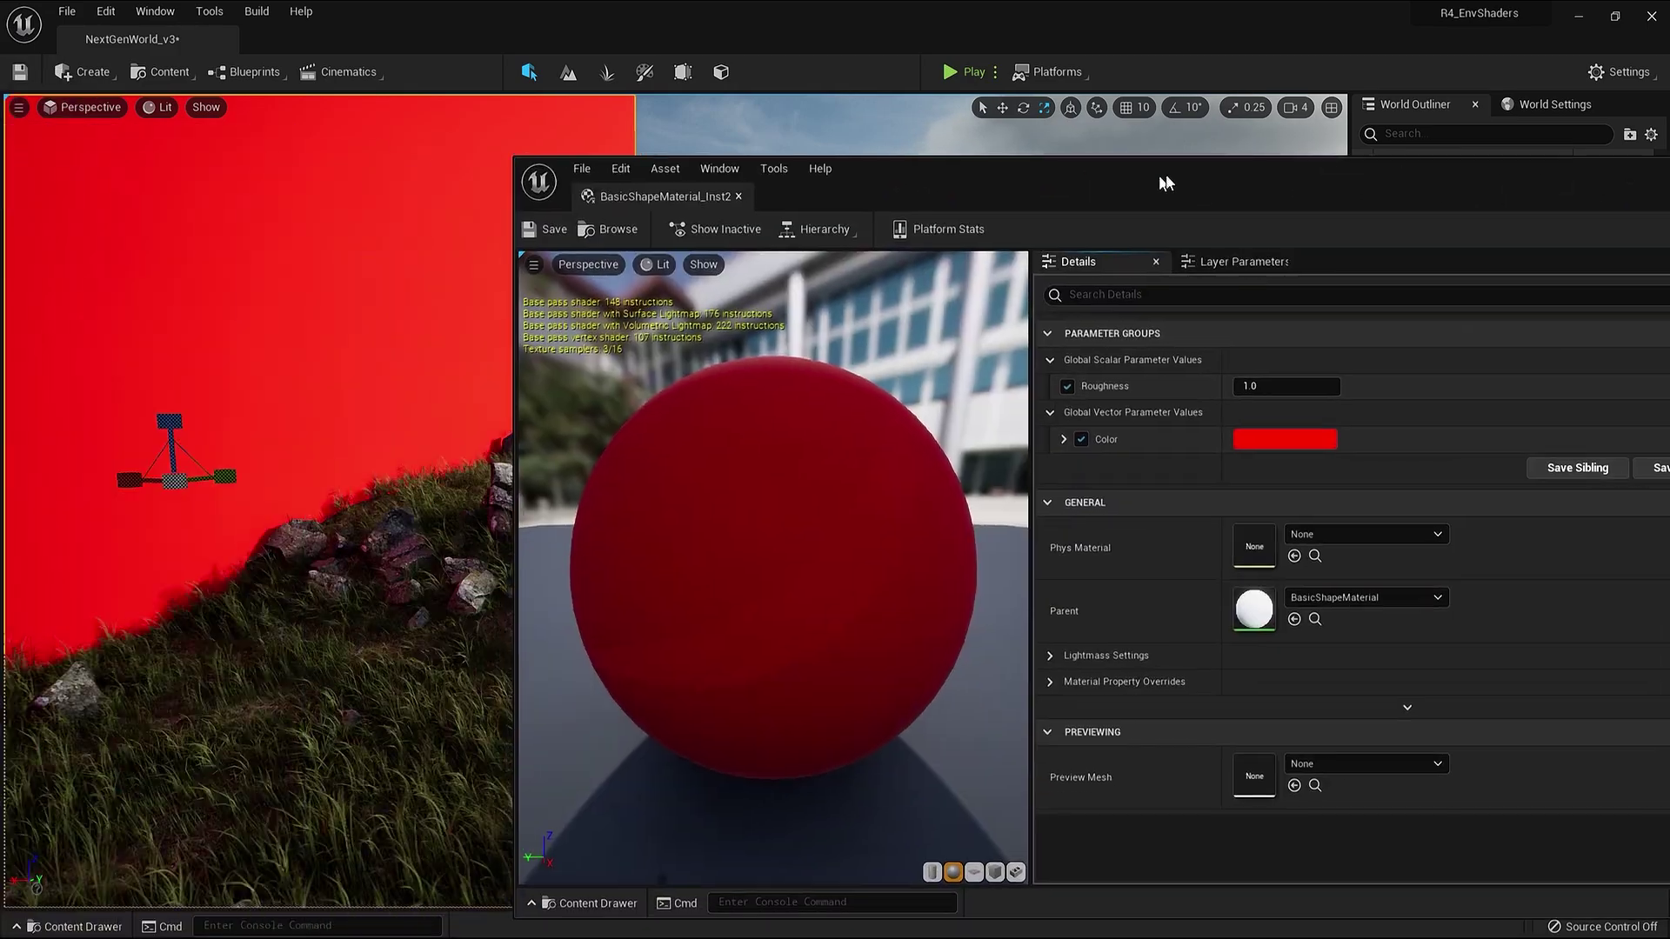
drag(1165, 183, 1007, 166)
drag(369, 276, 914, 276)
Change the material instance's Color parameter to a bright yellow-green.
click(1362, 424)
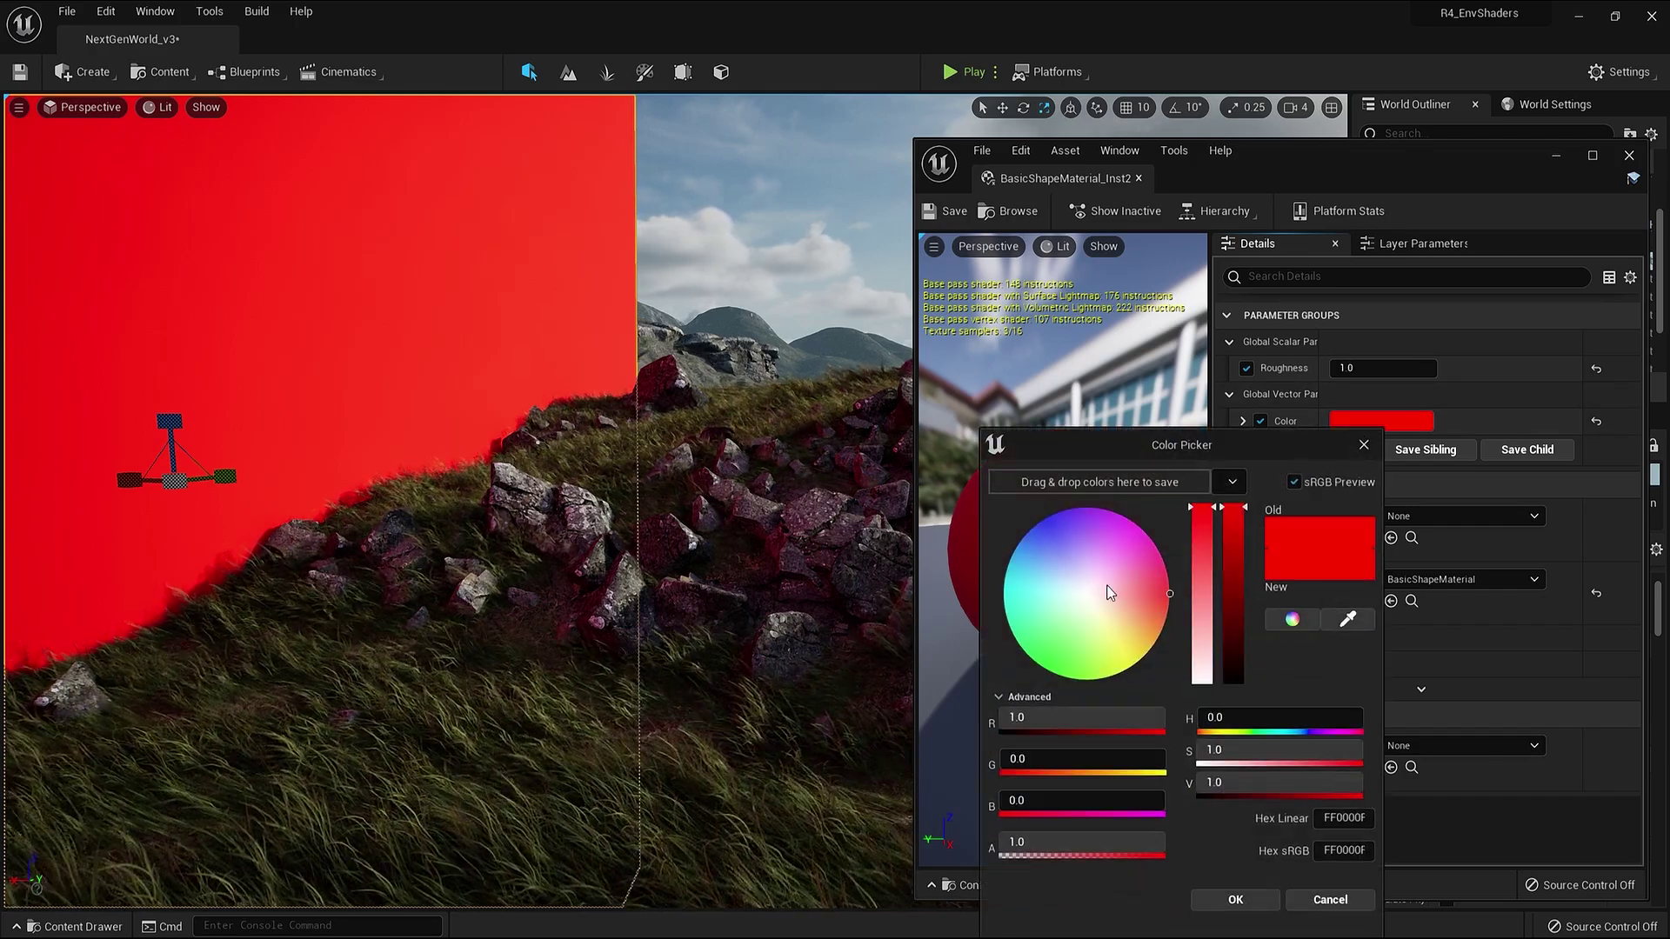
click(1111, 646)
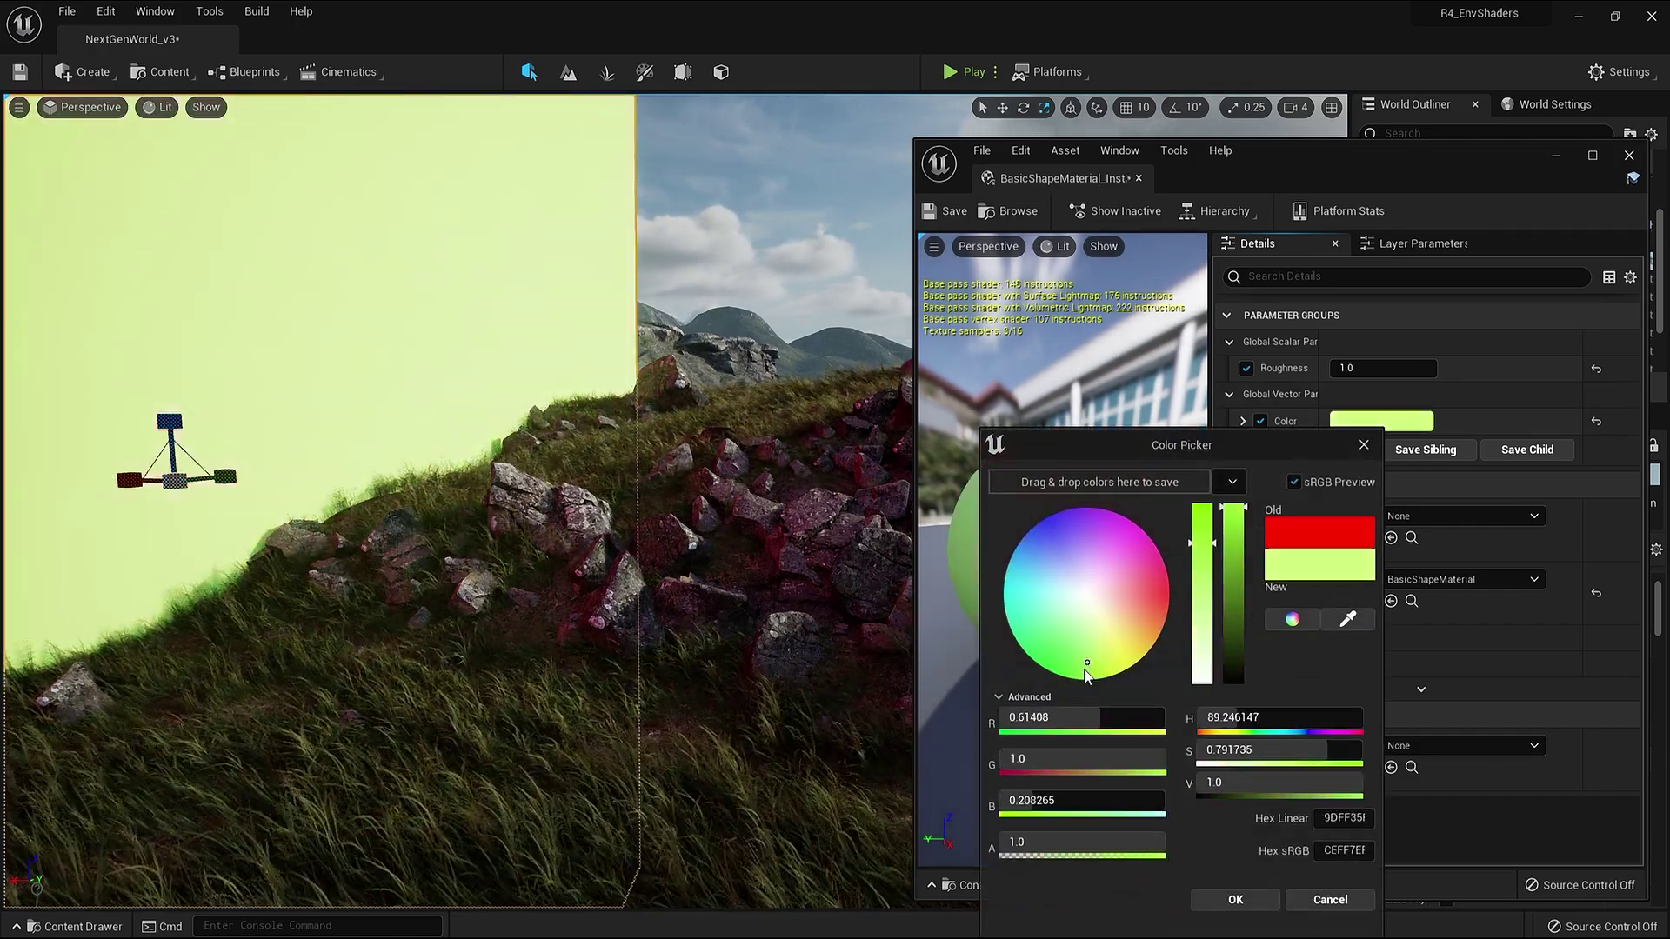
click(1075, 679)
click(1210, 902)
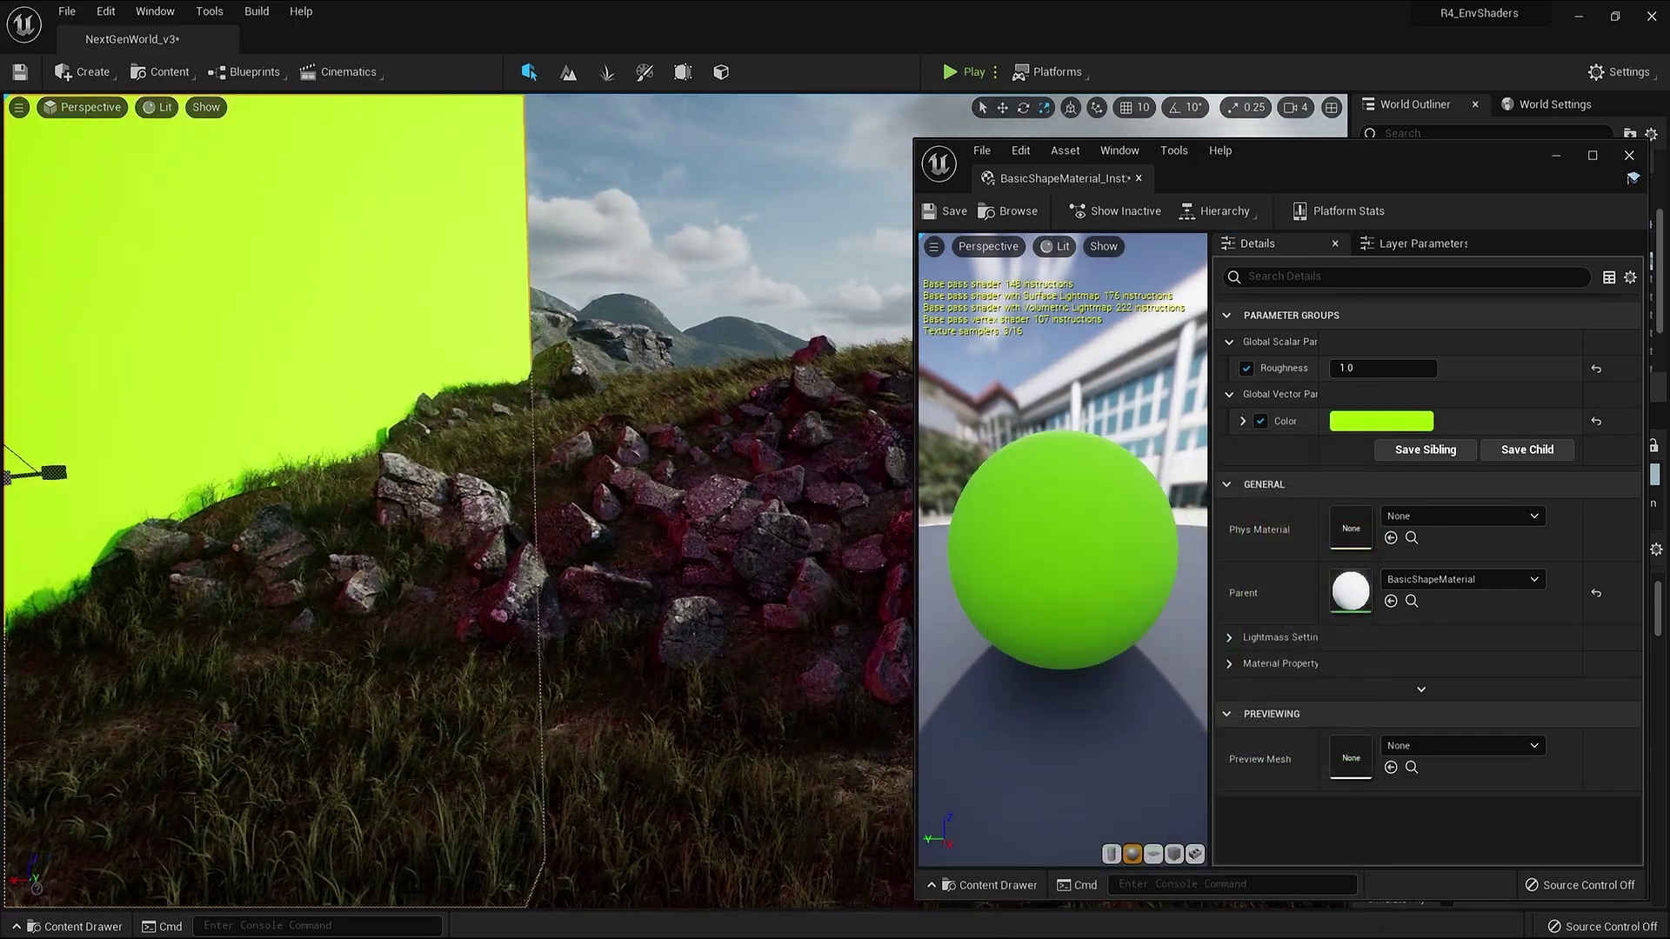
Reposition the green cube along the rocky slope and view the surrounding rocks.
right_drag(746, 583, 722, 583)
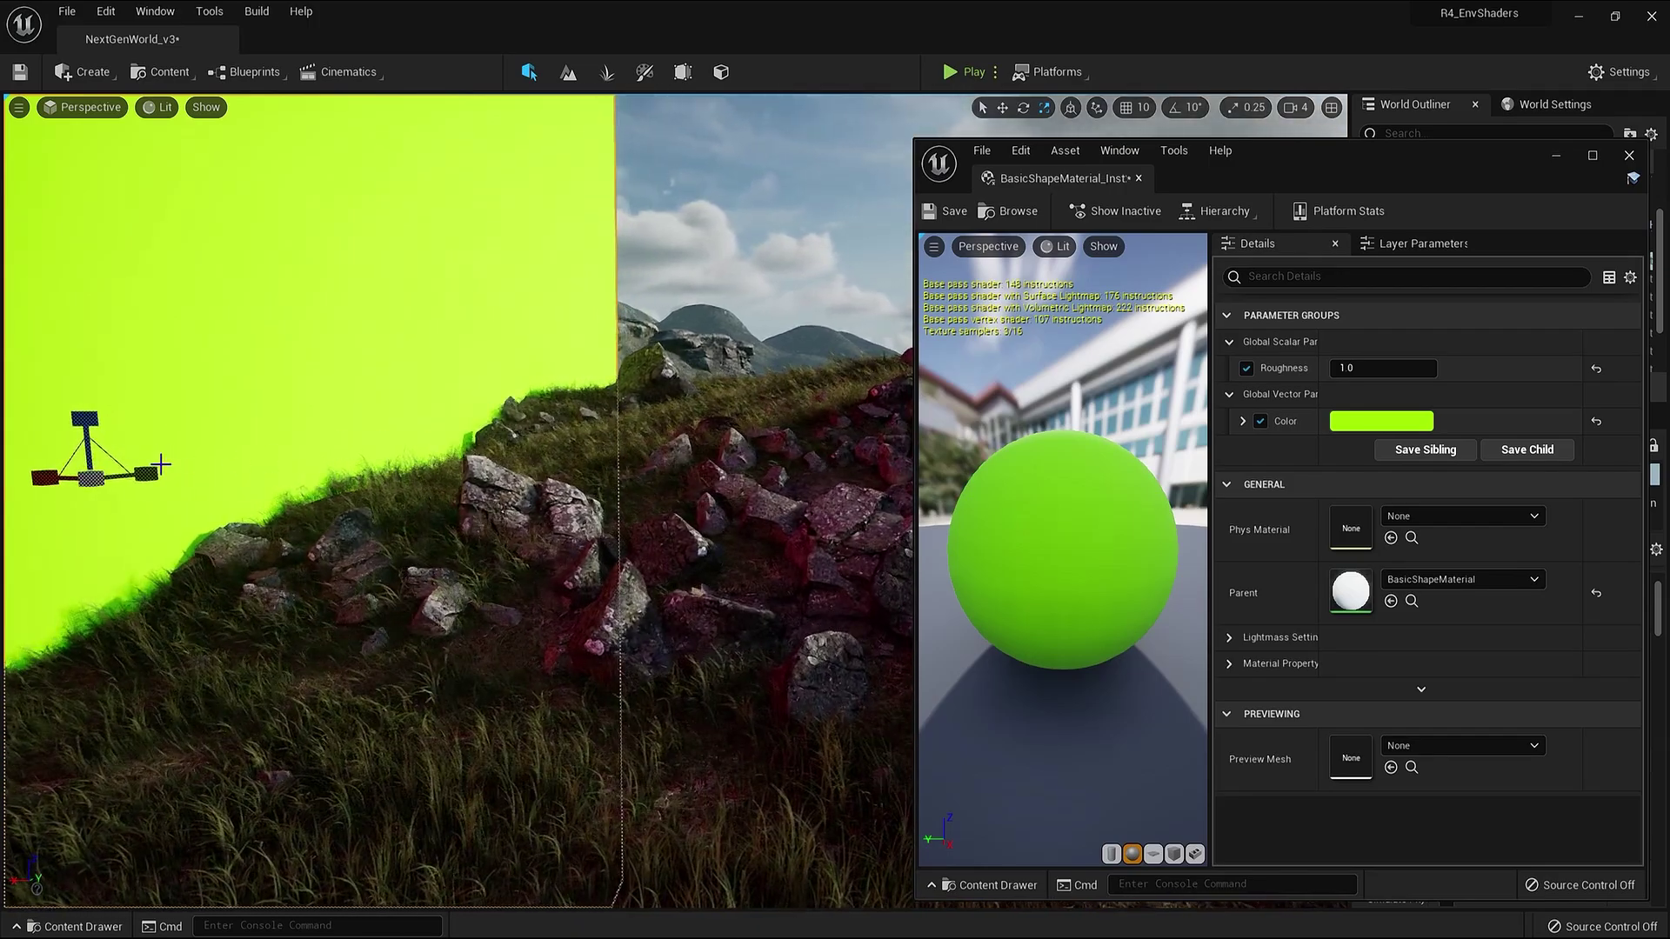
drag(135, 441, 121, 465)
mouse_move(322, 505)
right_down()
mouse_move(470, 508)
mouse_move(317, 500)
right_up()
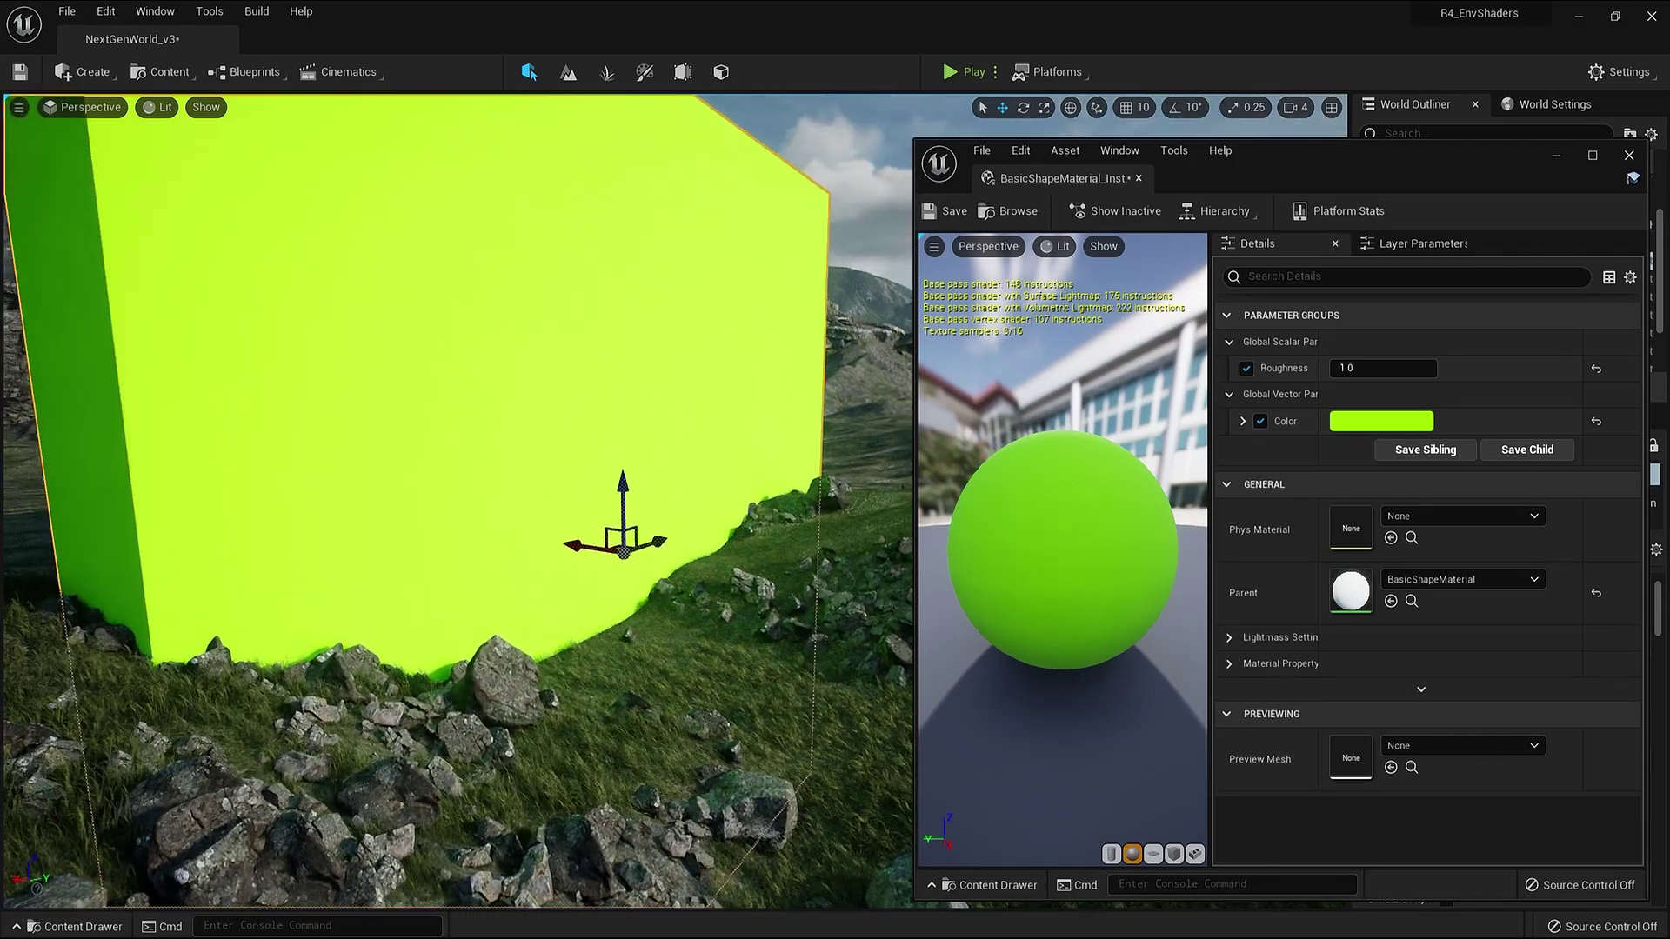
Change the material instance's Color parameter to a bright crimson red with R 1.0, G 0.0 and B 0.057227.
mouse_move(571, 537)
right_down()
mouse_move(544, 535)
mouse_move(570, 538)
right_up()
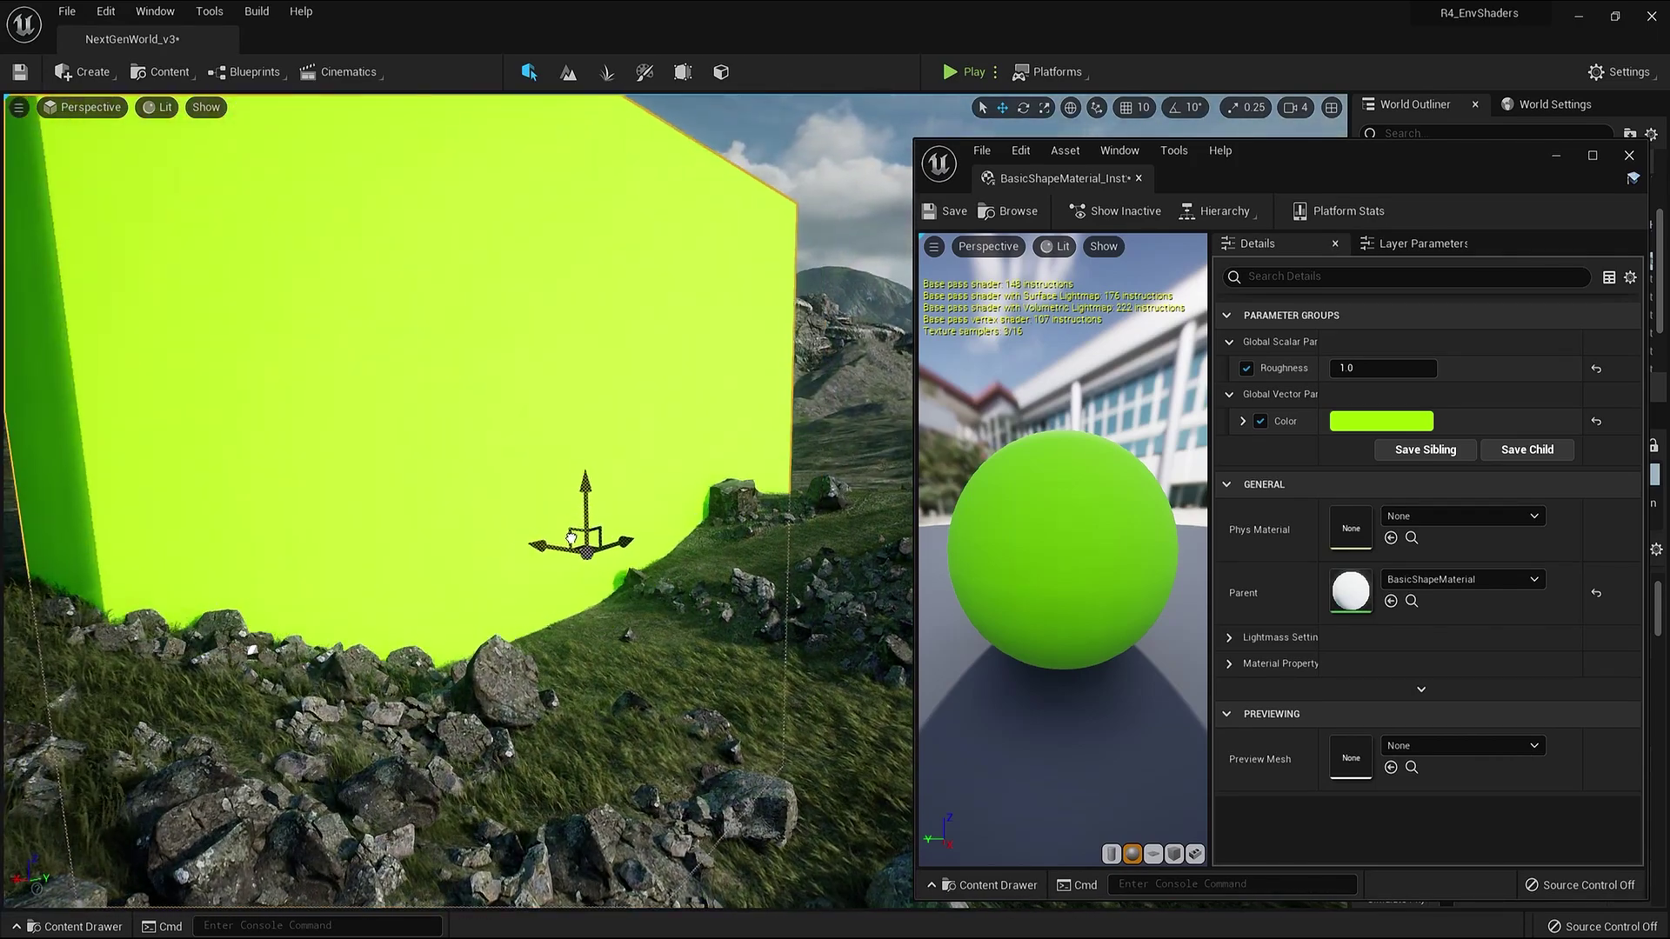
click(1342, 426)
drag(1129, 584, 1151, 582)
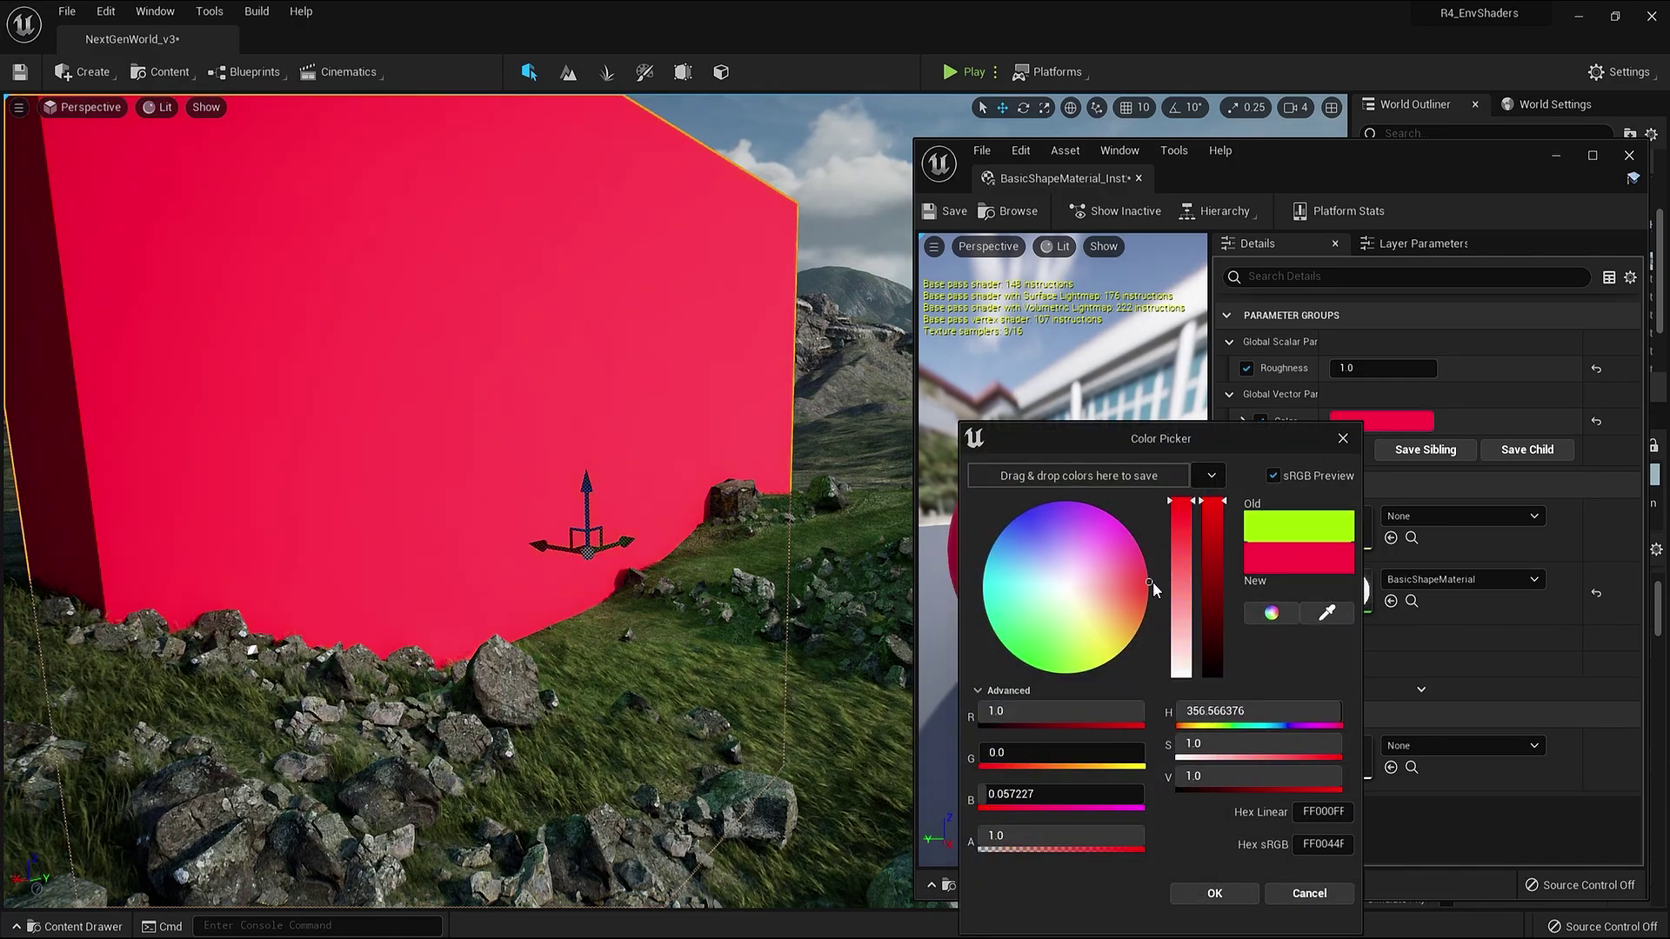
click(1214, 893)
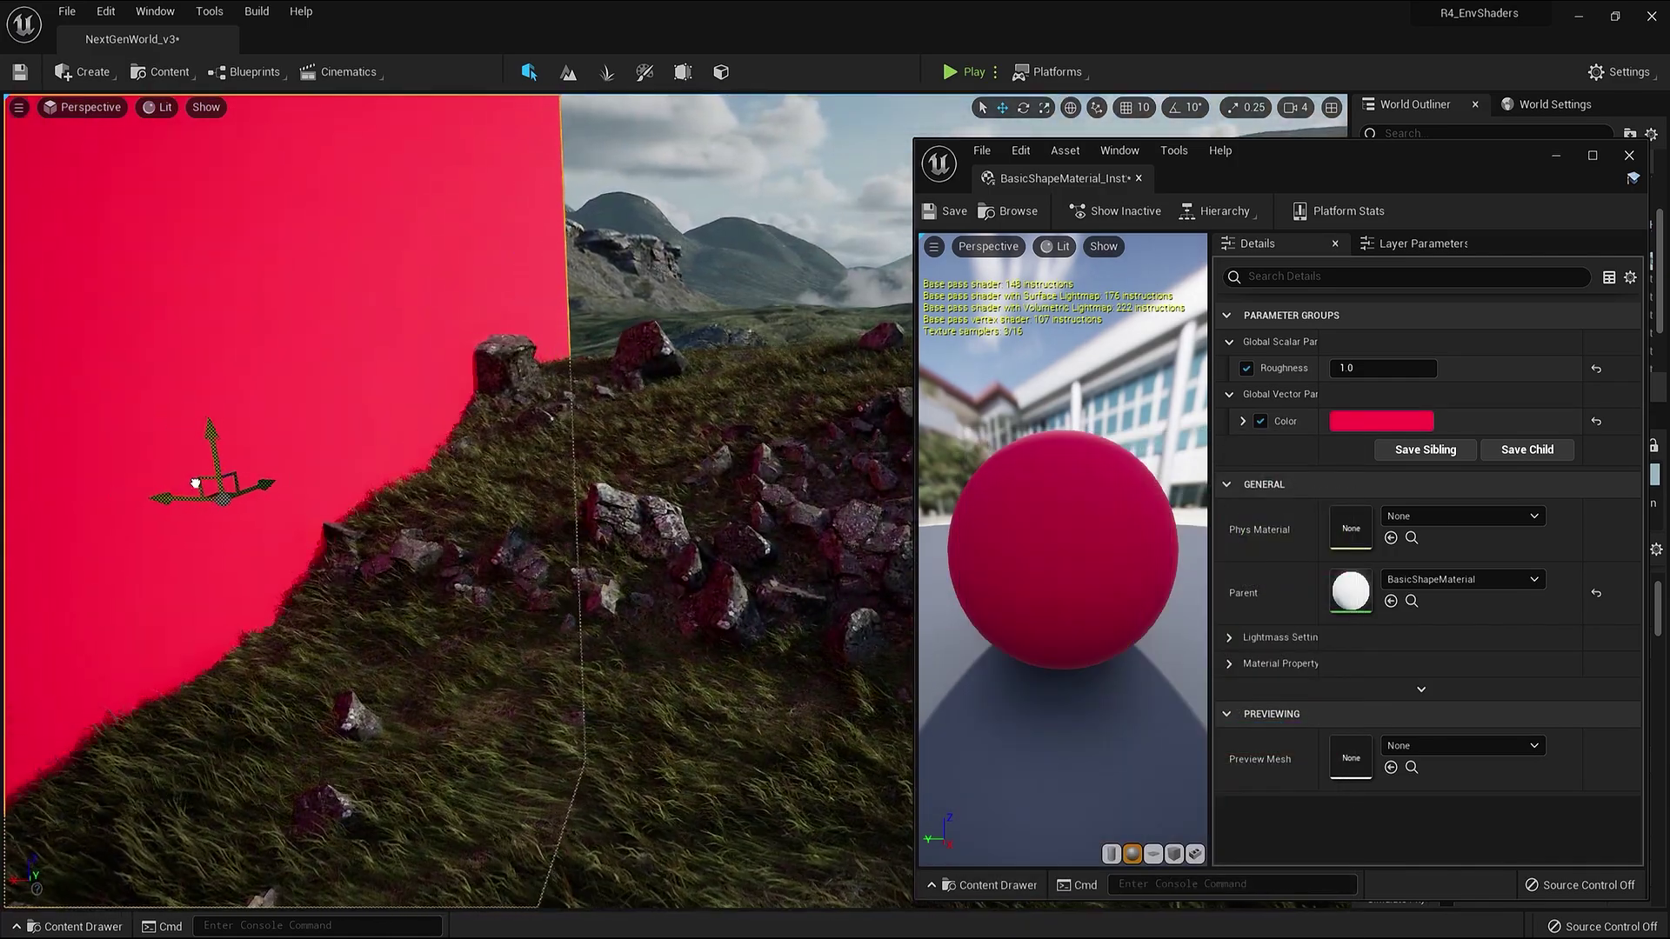
Inspect the red-lit rocks beside the wall and change the material instance's Color parameter to a saturated blue.
right_drag(334, 489, 591, 417)
key(w)
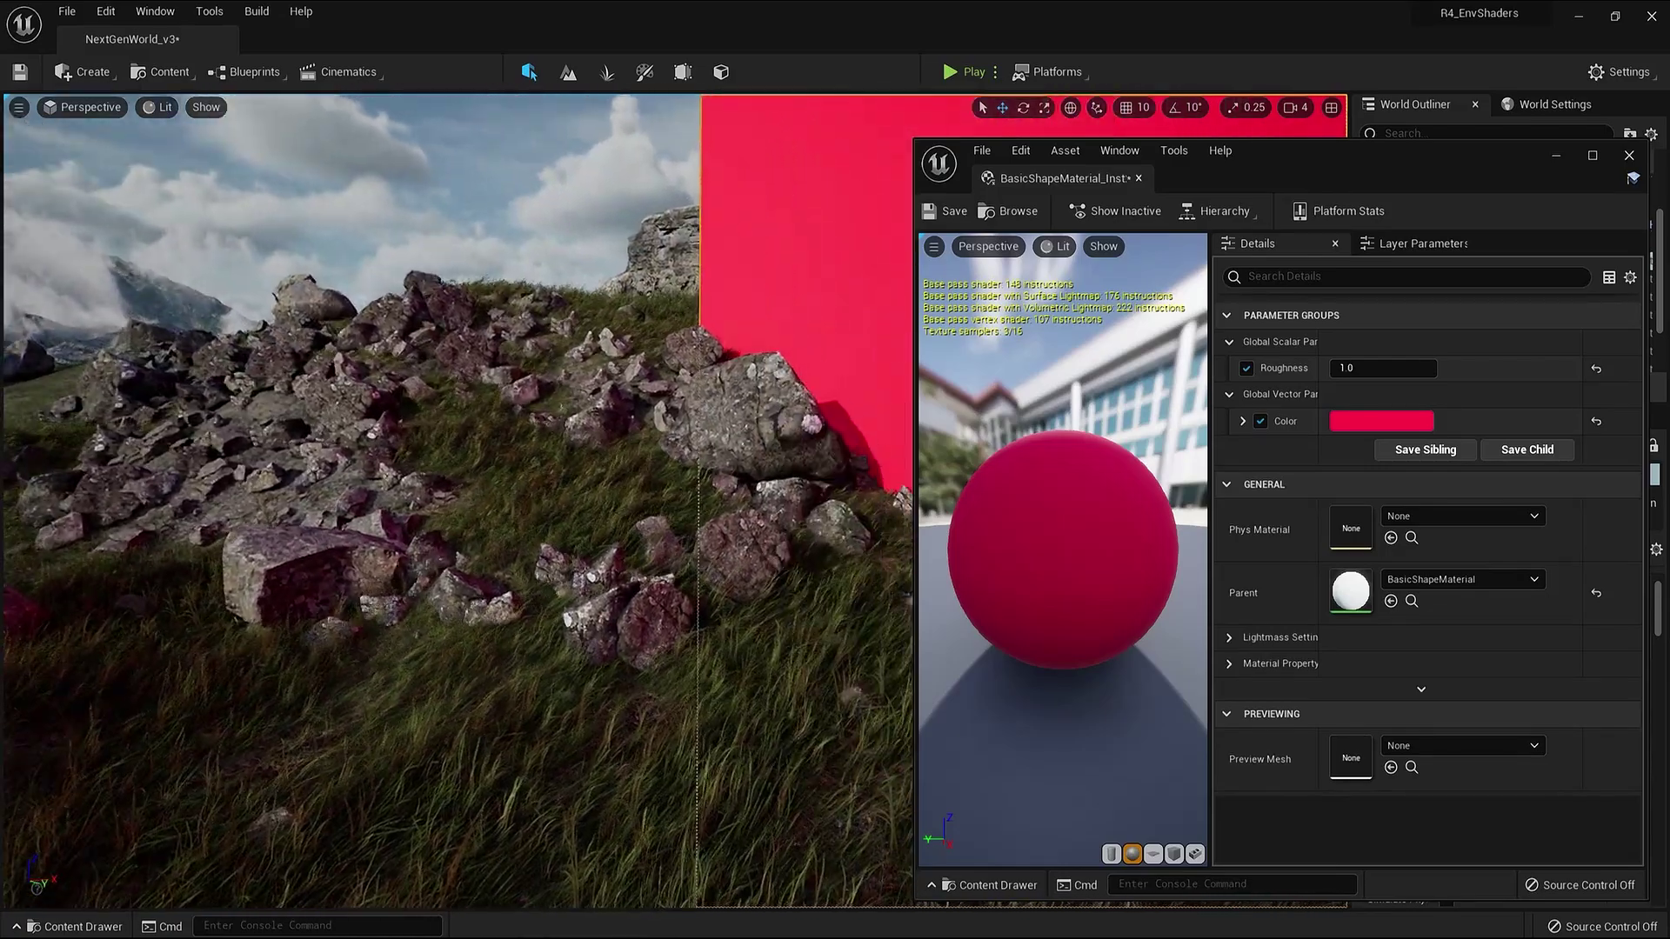
click(1382, 420)
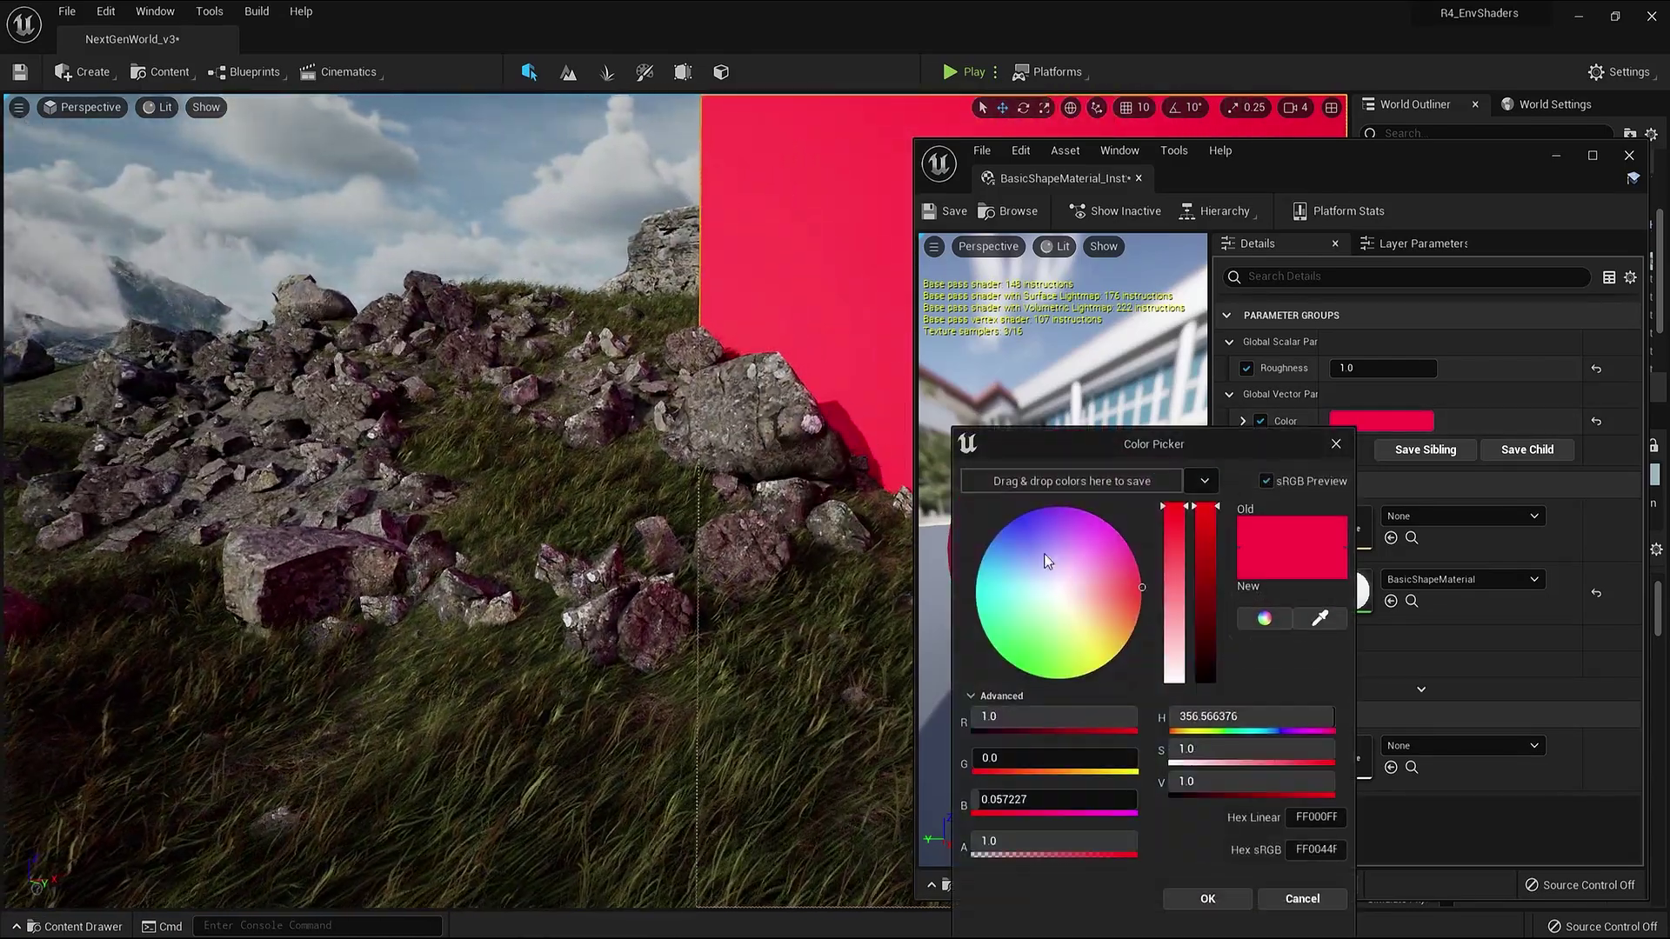
click(1010, 520)
click(1209, 899)
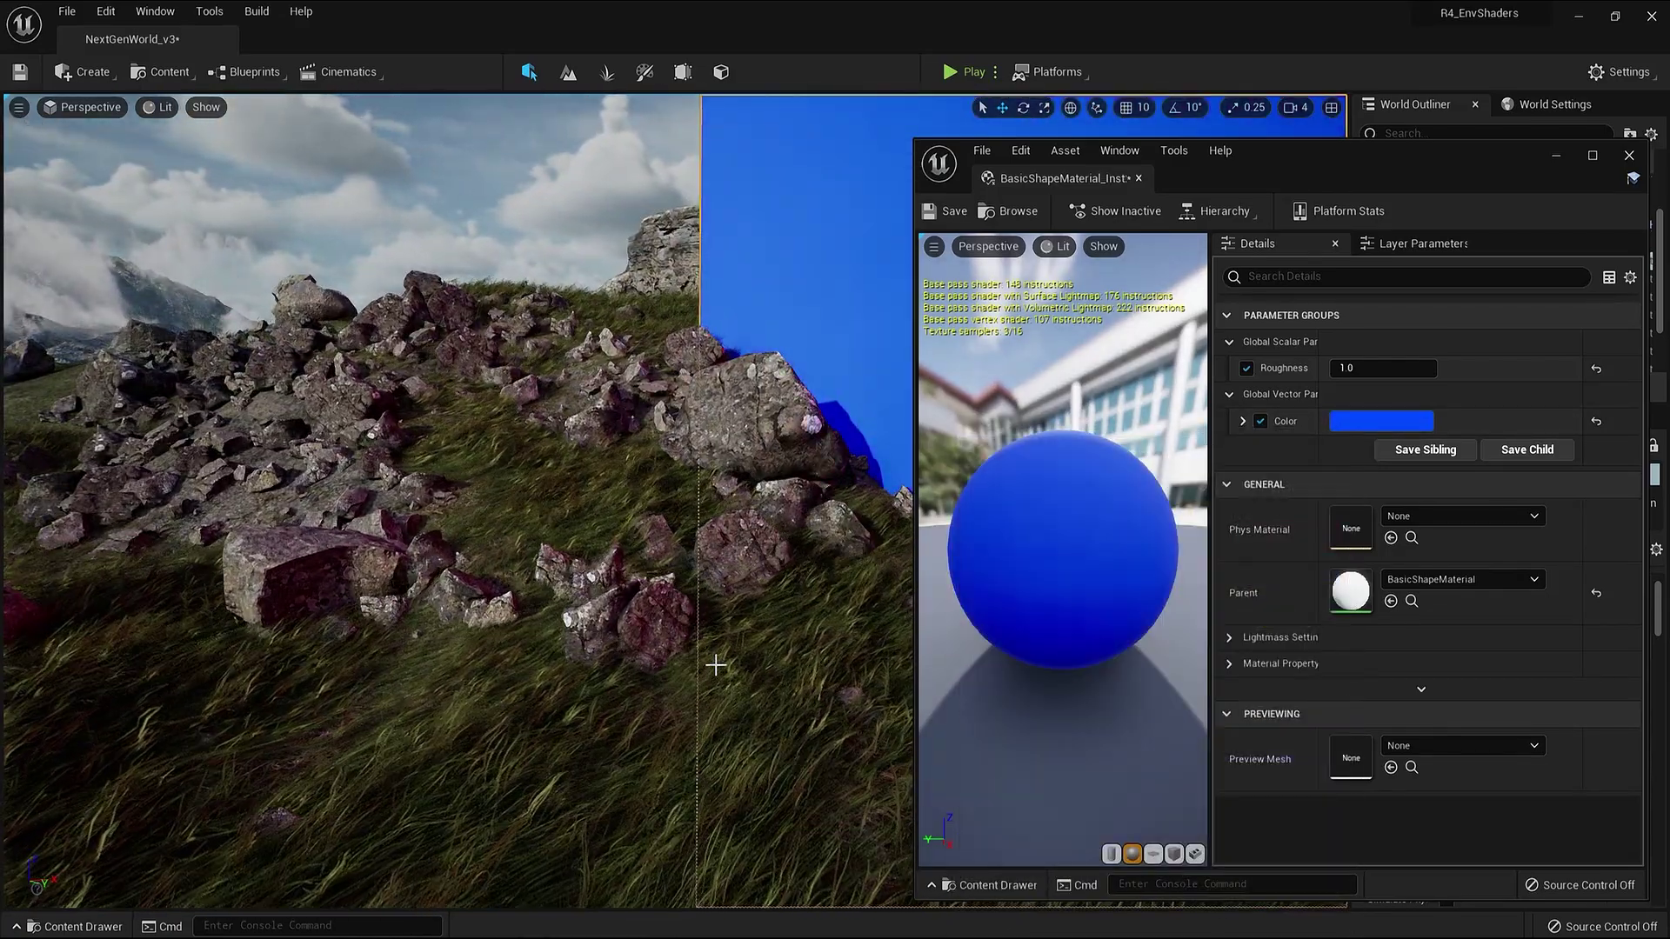
Reposition the blue cube across the grass around the large pointed boulder and view its bounced light on the rock.
right_drag(832, 604, 786, 600)
right_drag(453, 541, 878, 530)
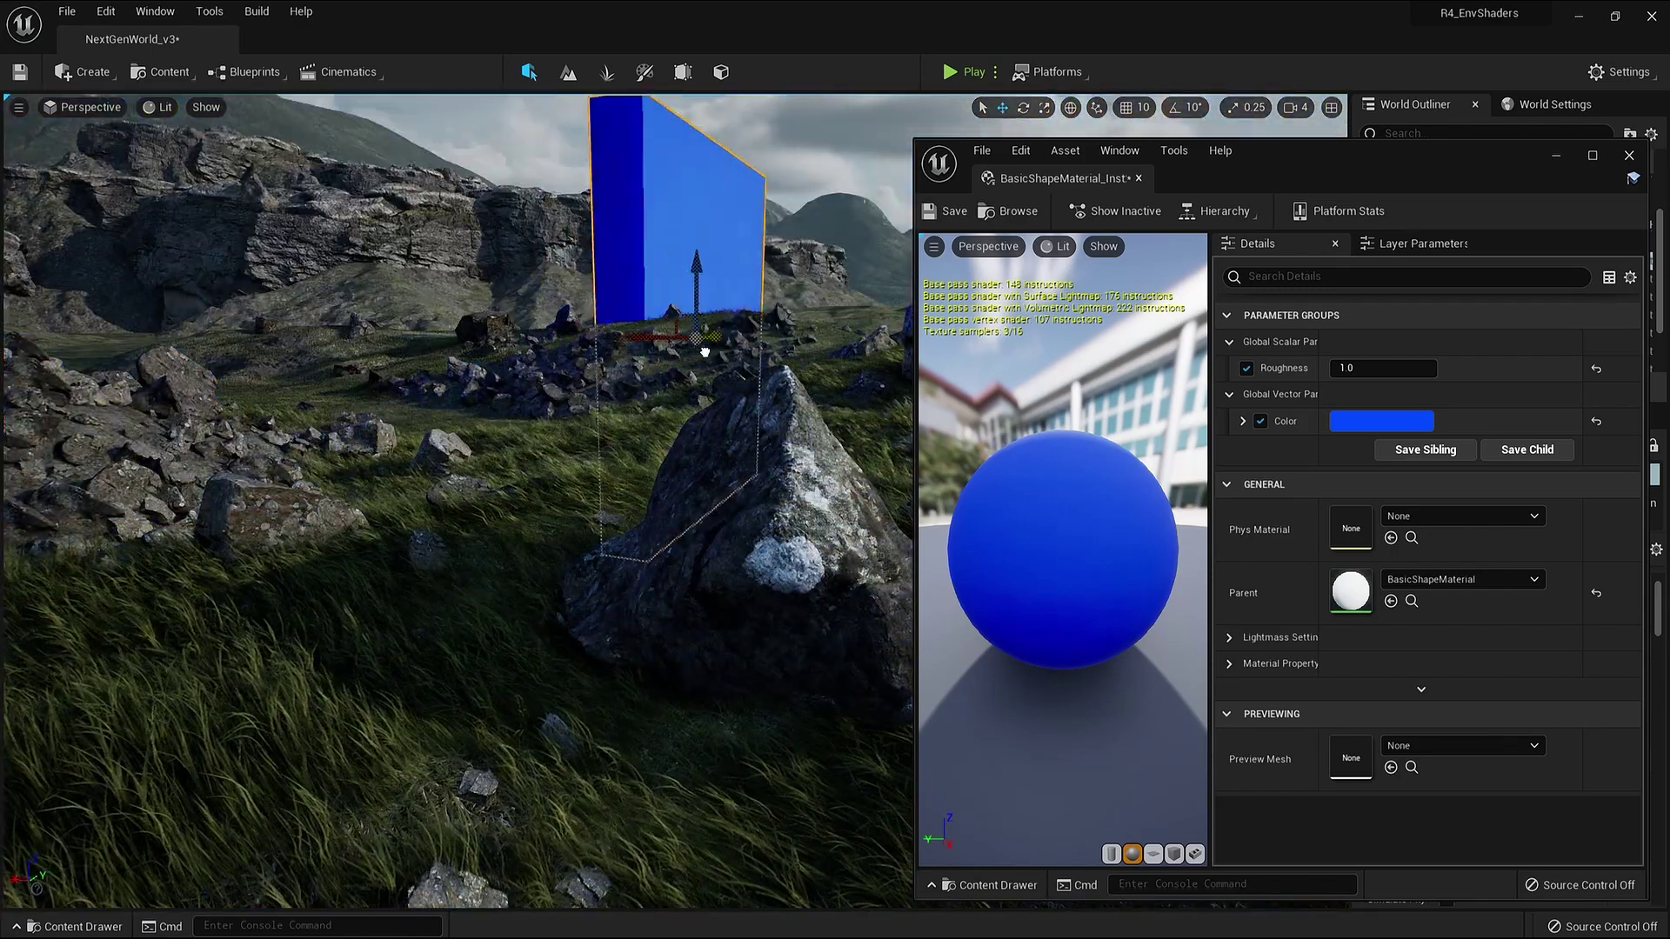
drag(704, 352, 789, 342)
right_drag(789, 343, 904, 323)
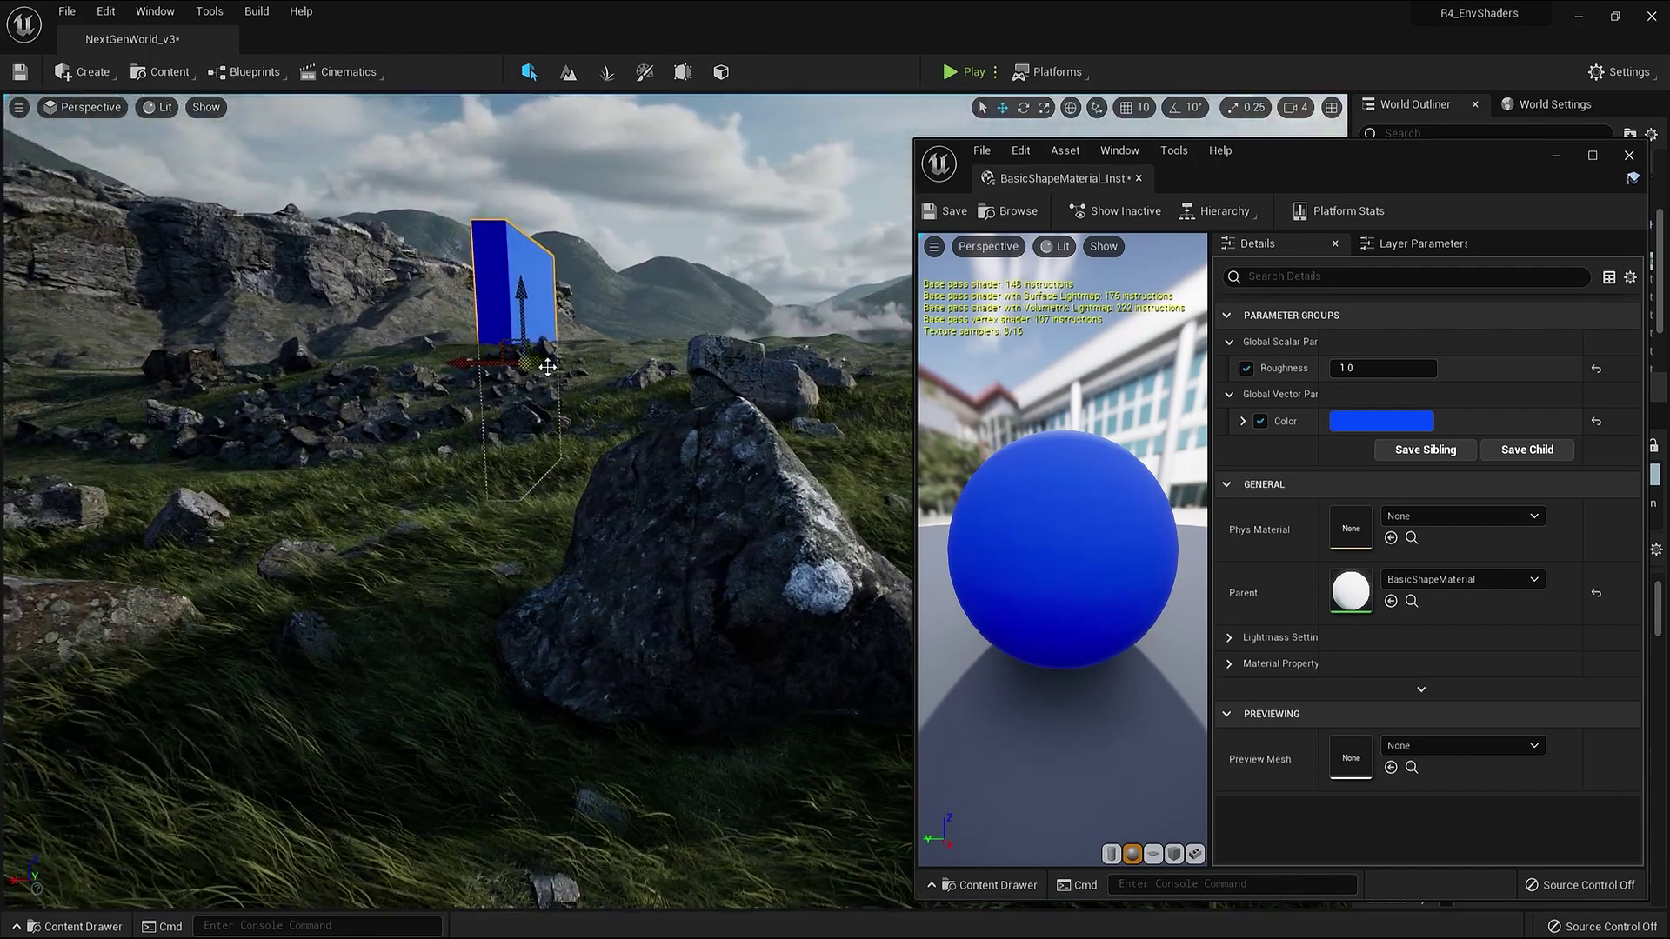
drag(539, 359, 481, 380)
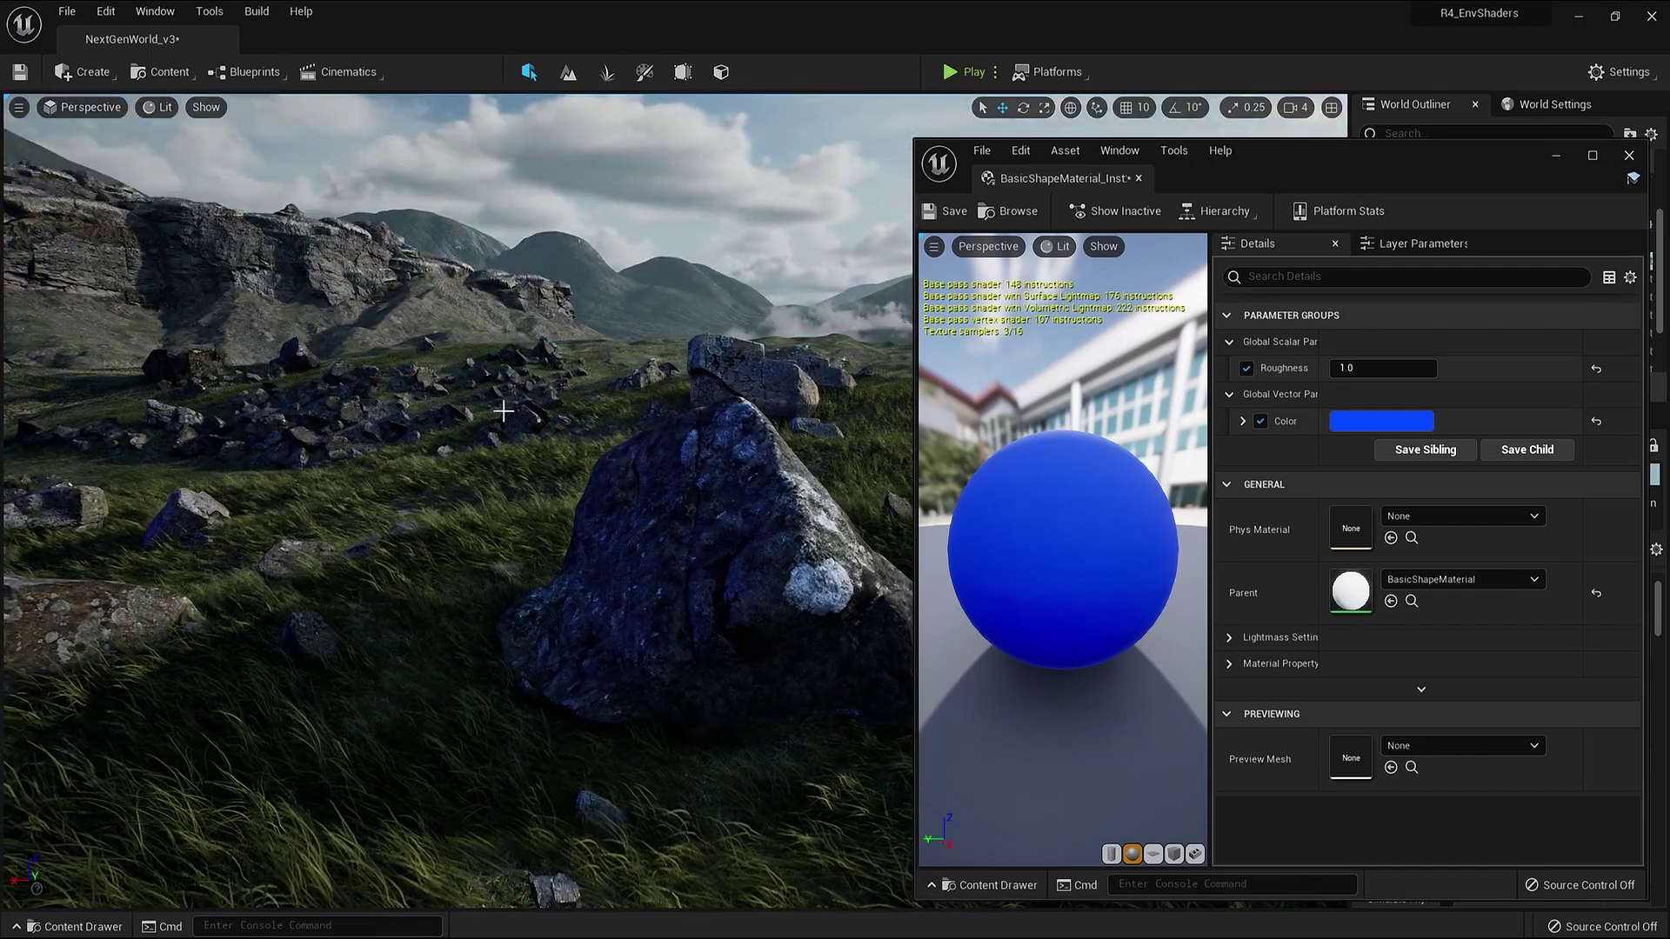
right_drag(558, 499, 334, 492)
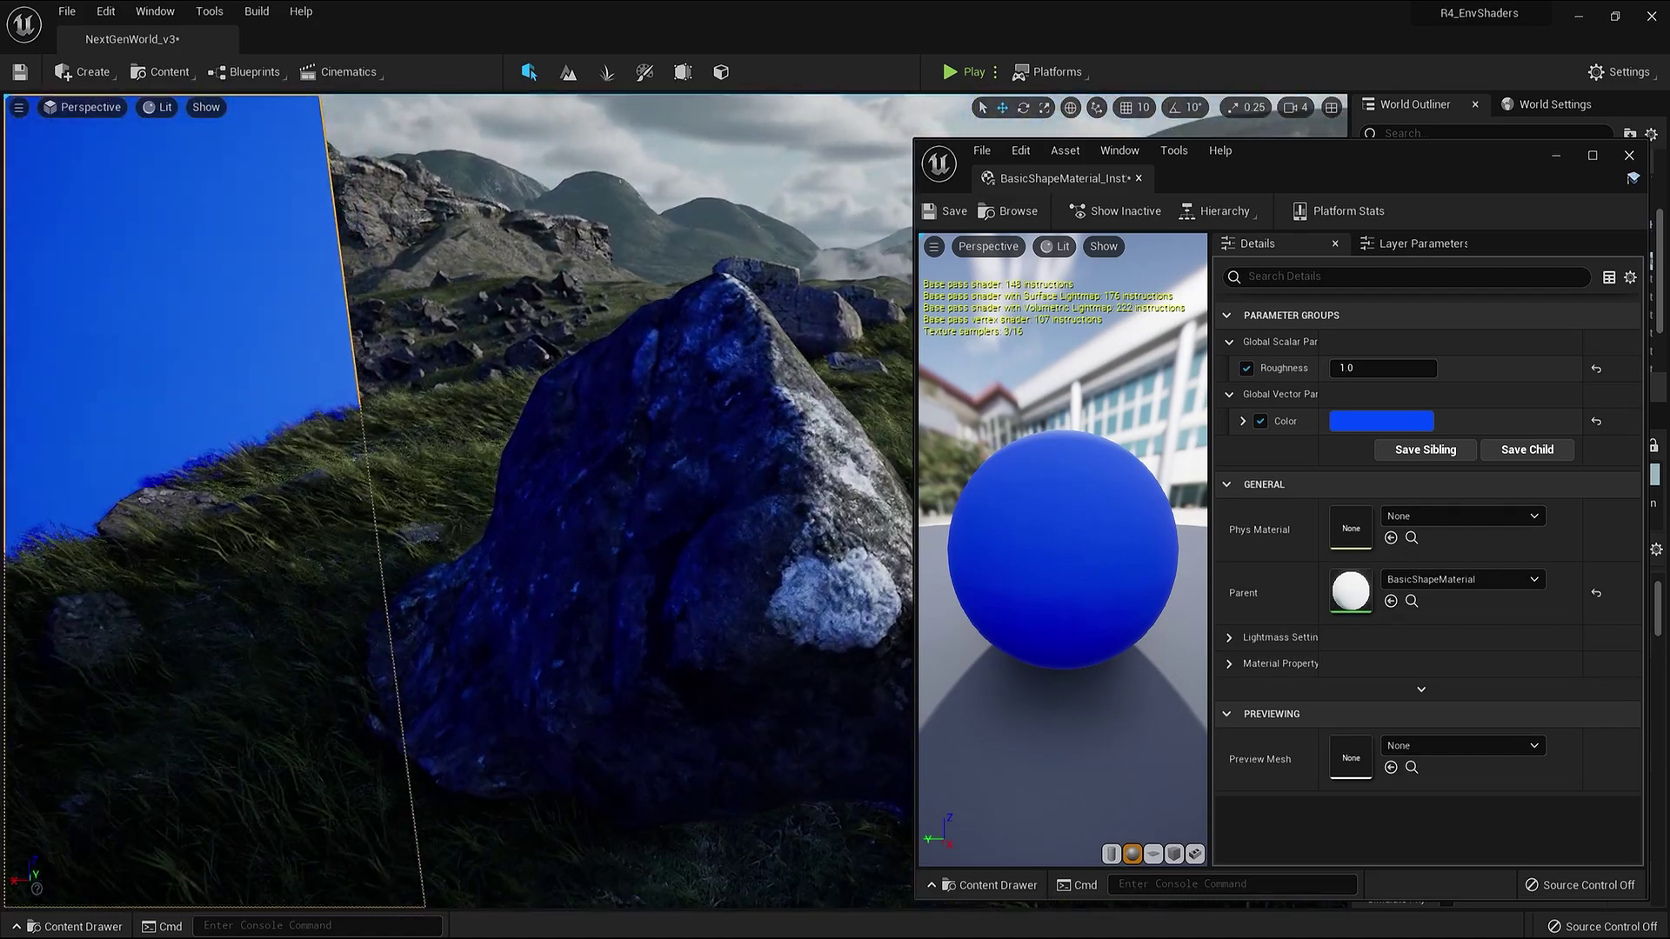
right_drag(704, 540, 501, 554)
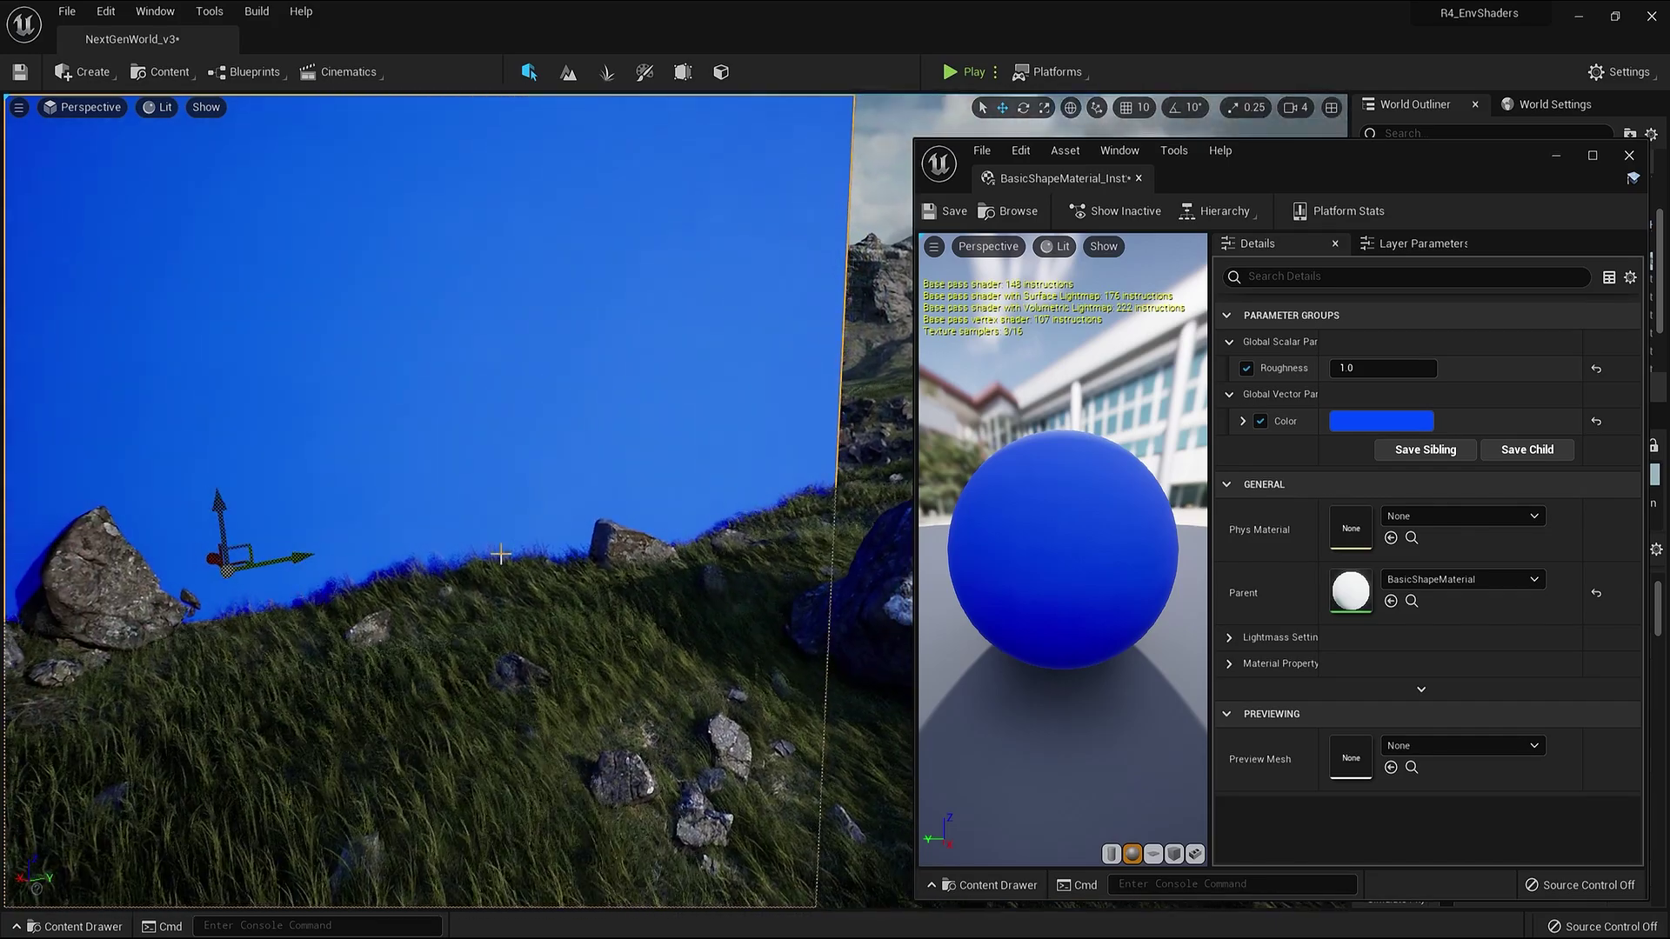
right_drag(221, 570, 391, 531)
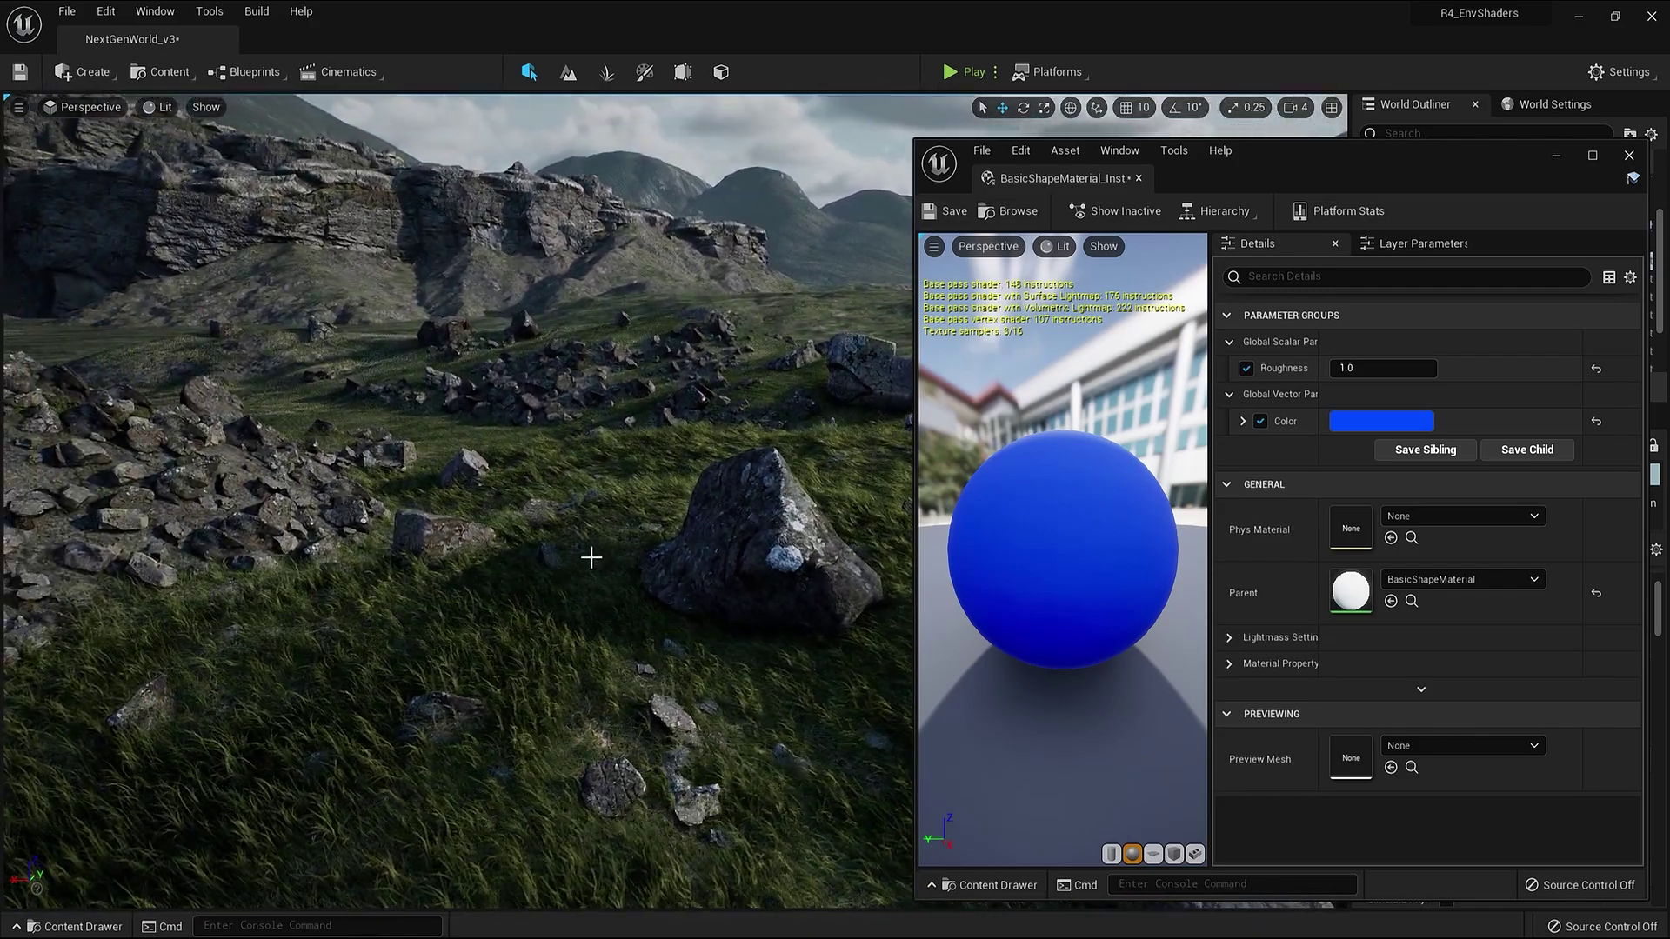
Minimize the material instance editor, set the viewport camera speed to 2, and frame the boulders against the snowy peaks.
click(1552, 158)
right_drag(956, 487, 1321, 433)
right_drag(708, 522, 649, 509)
click(1296, 107)
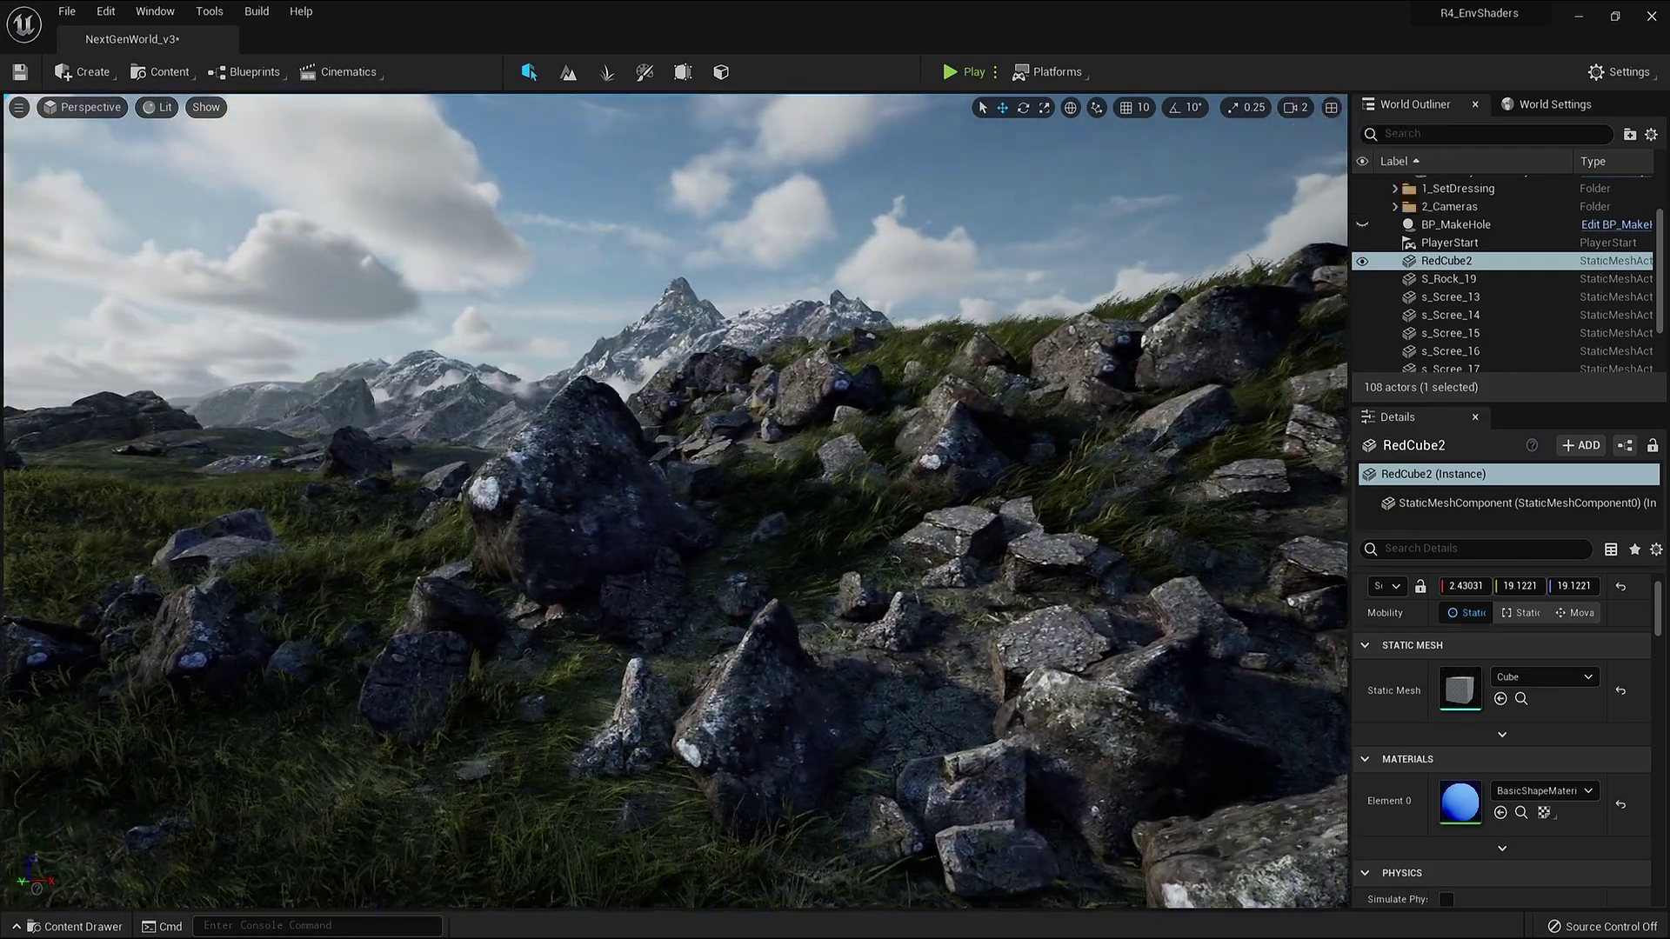
right_drag(1280, 269, 1266, 270)
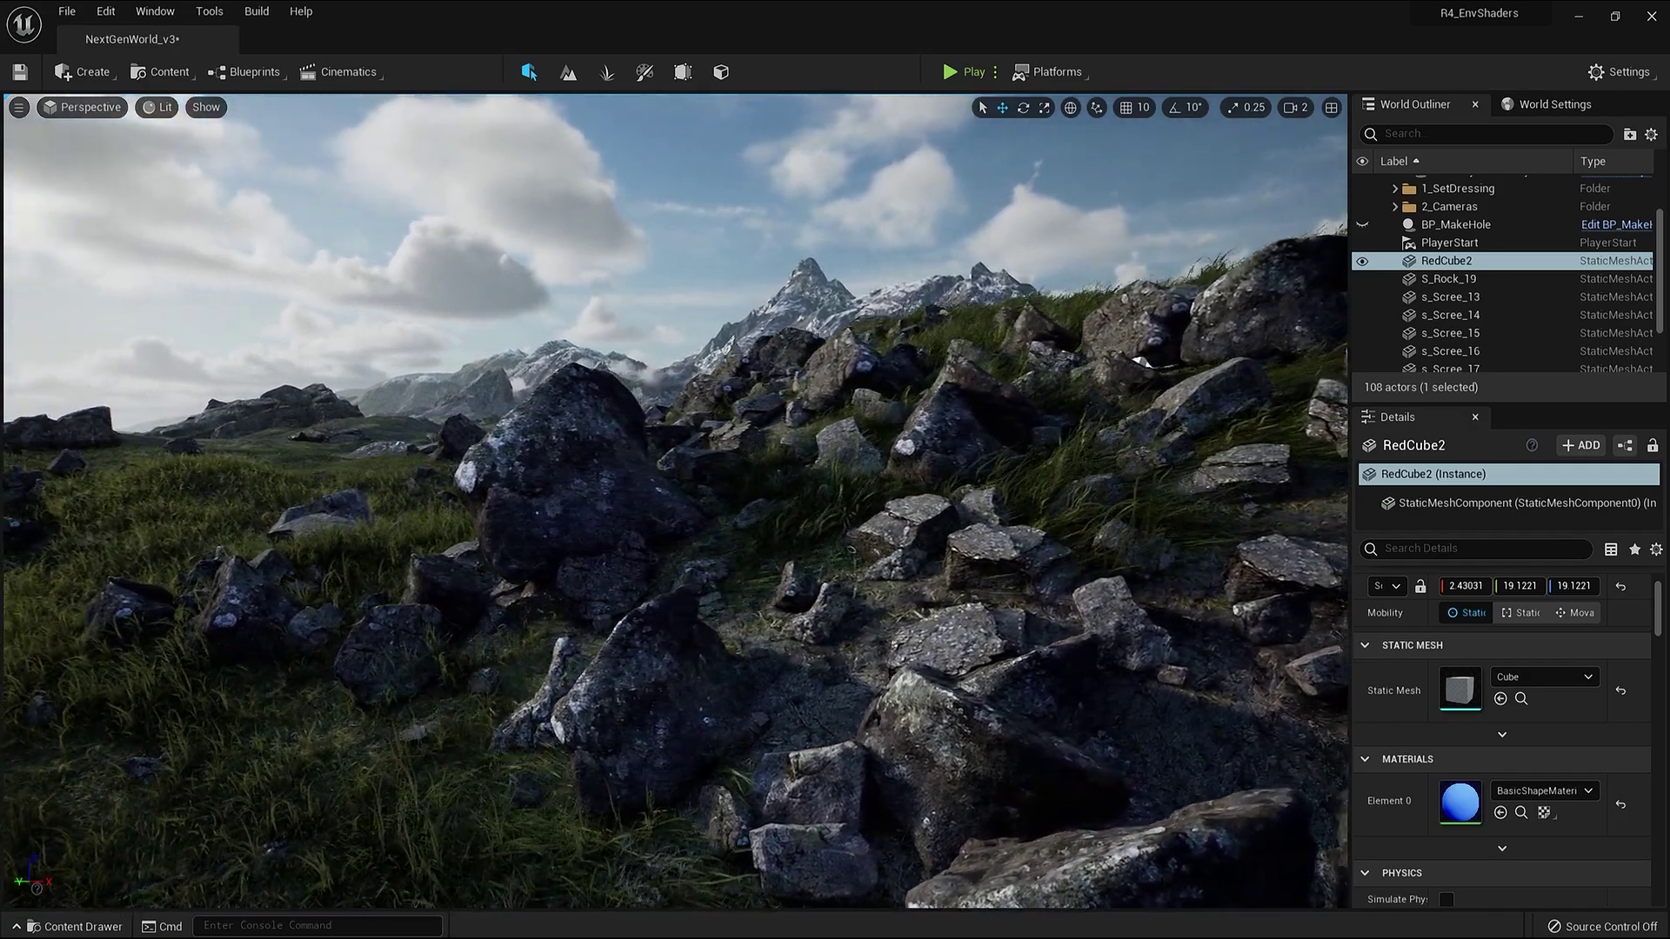